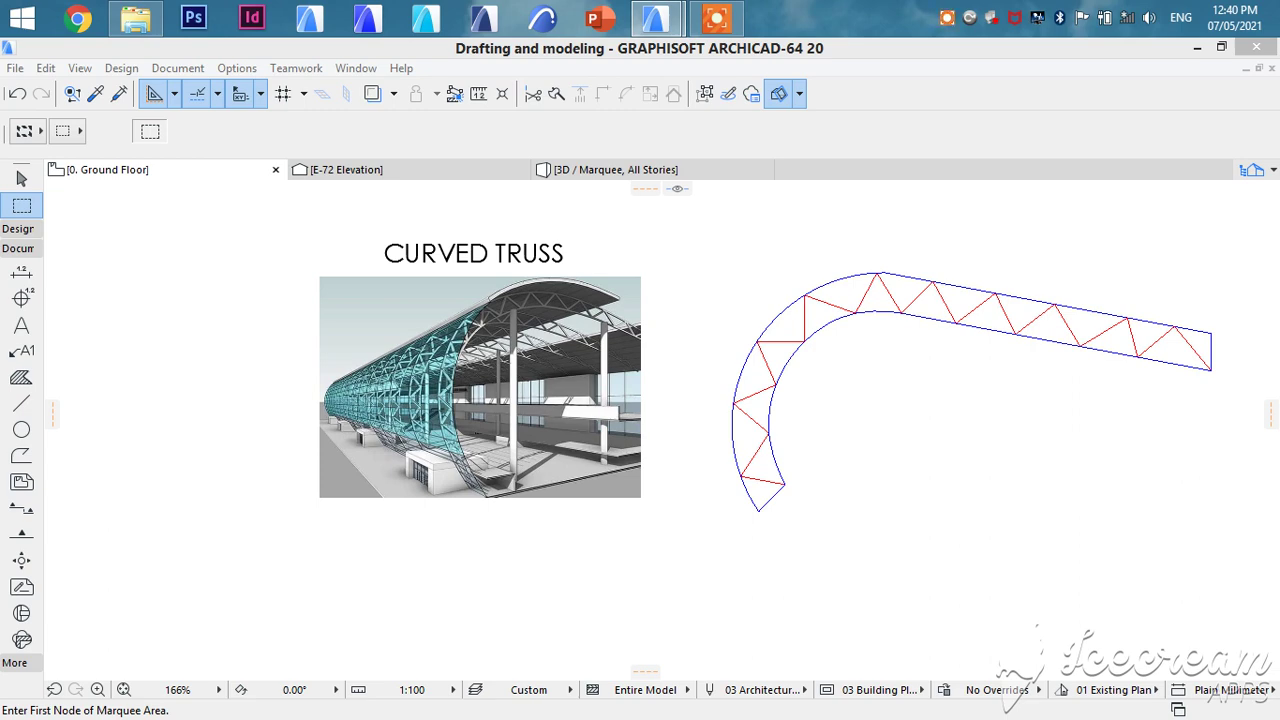
# Examine the curved truss reference image and the truss line drawing beside it on the ground floor plan
pyautogui.scroll(5, 513, 330)
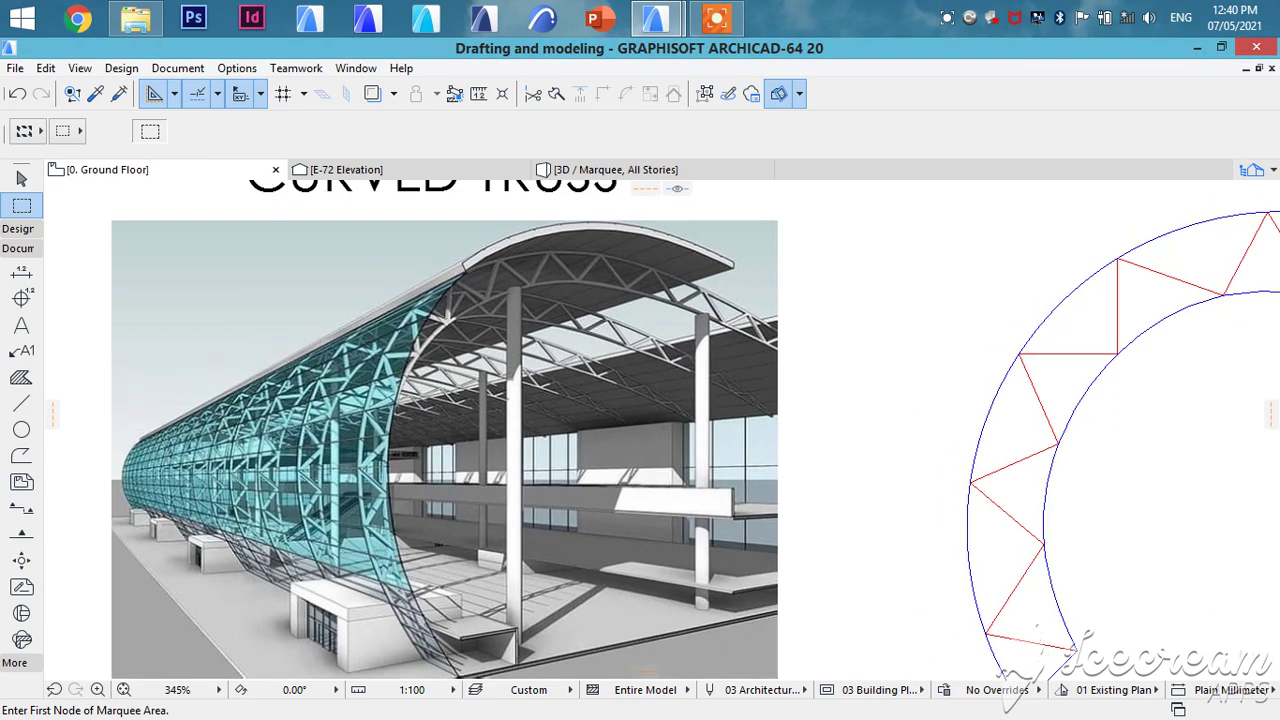
pyautogui.scroll(-3, 540, 357)
pyautogui.moveTo(540, 357); pyautogui.dragTo(466, 358, button='middle')
pyautogui.scroll(1, 501, 370)
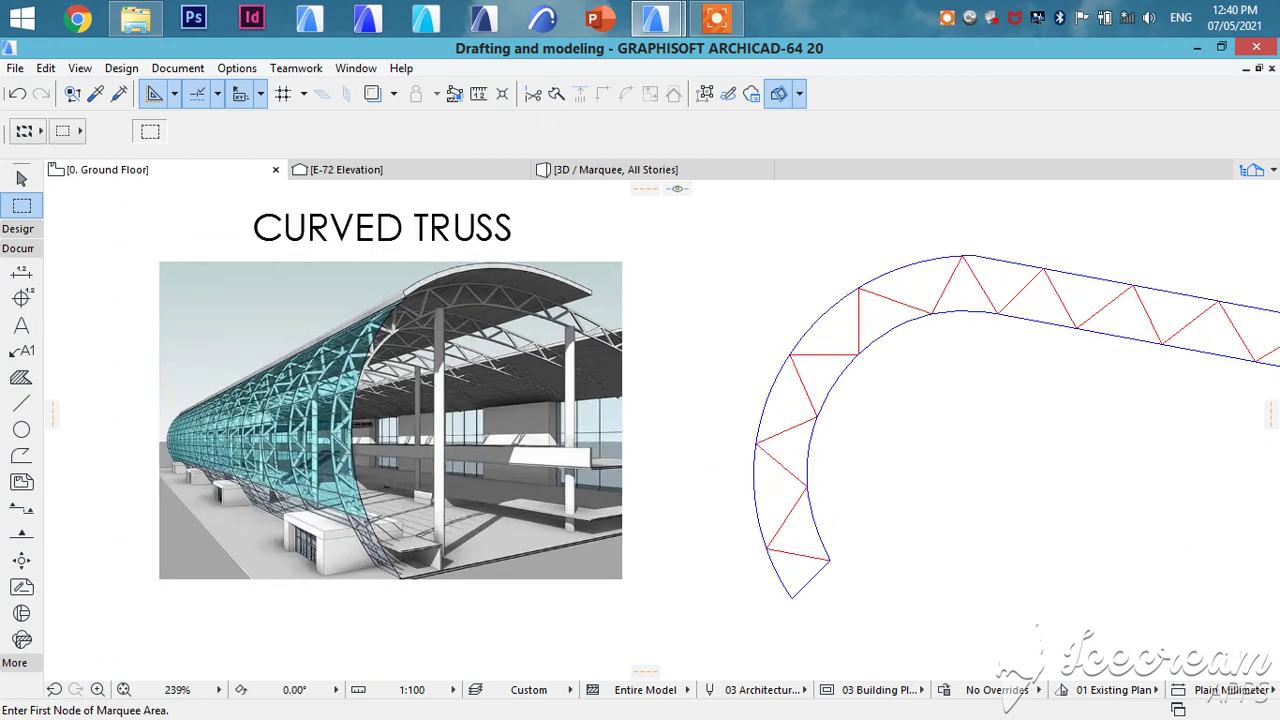
pyautogui.moveTo(700, 400); pyautogui.dragTo(269, 363, button='middle')
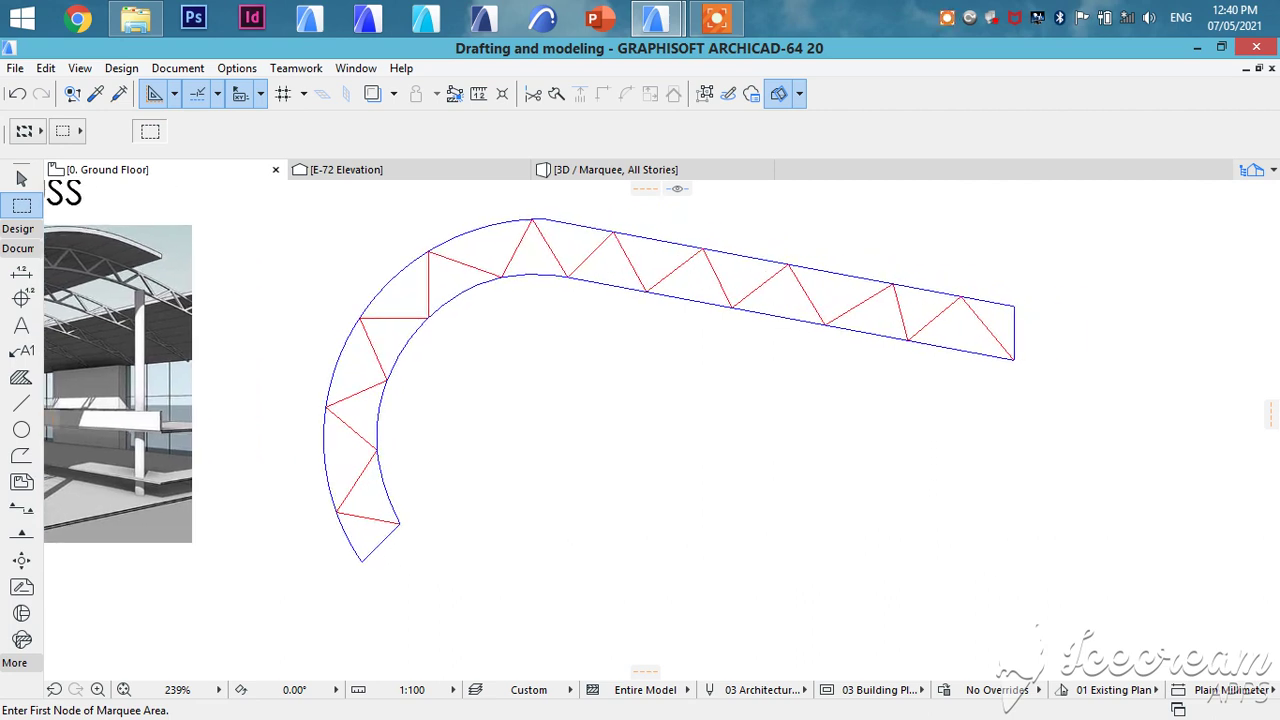
pyautogui.moveTo(330, 391); pyautogui.dragTo(300, 404, button='middle')
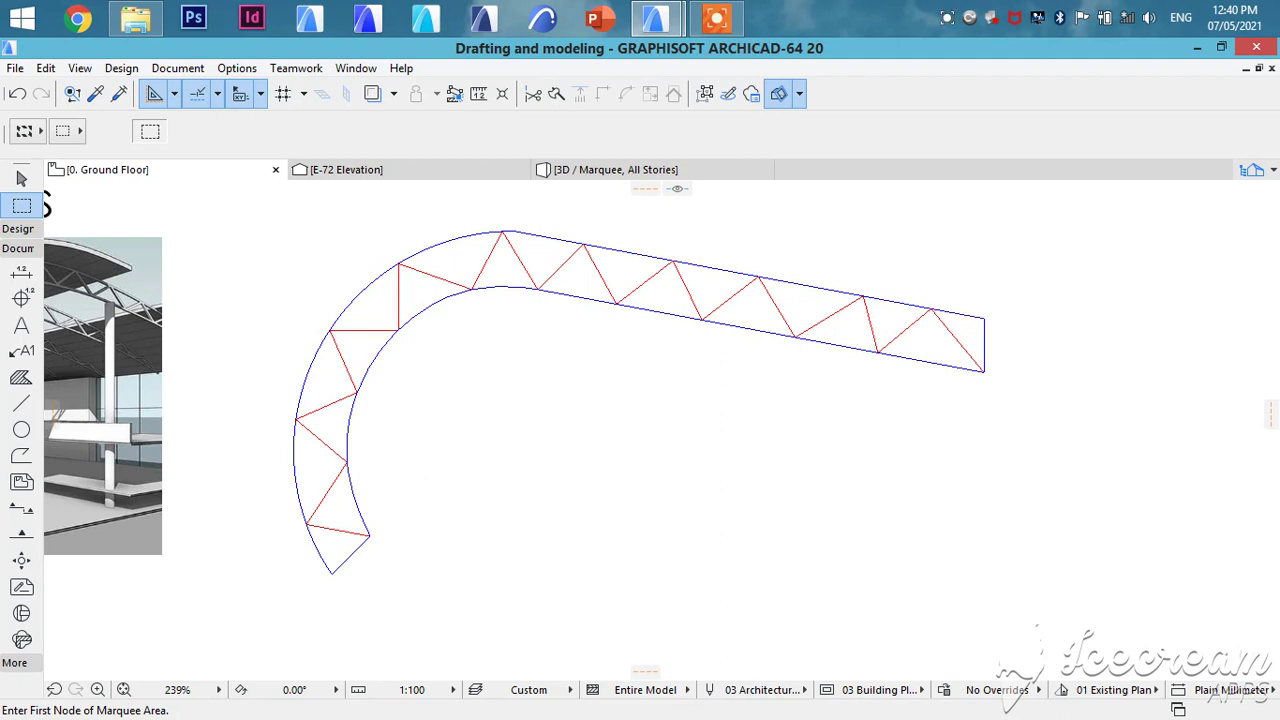
pyautogui.moveTo(640, 430)
pyautogui.mouseDown(button='middle')
pyautogui.moveTo(687, 417)
pyautogui.moveTo(603, 433)
pyautogui.mouseUp(button='middle')
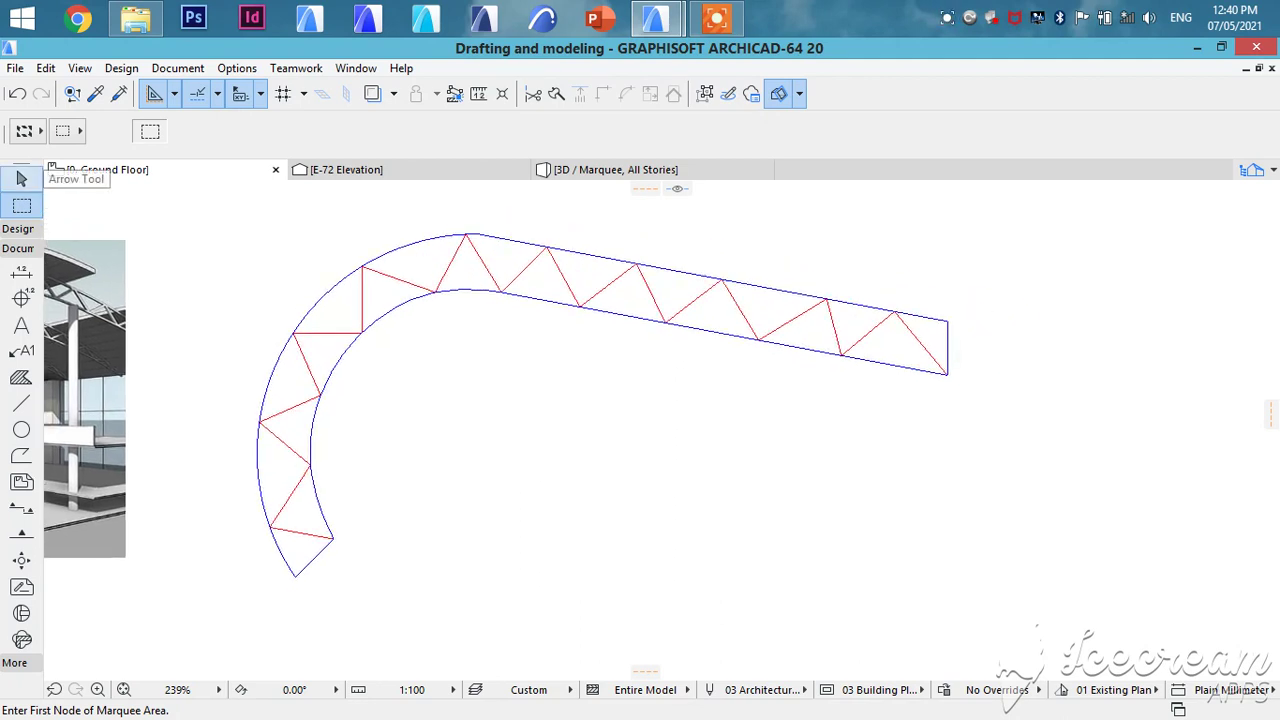
# Create a timber-construction truss from all the curved truss lines with TrussMaker, using 75 × 100 chord and 50 × 25 web profiles
pyautogui.click(22, 178)
pyautogui.click(997, 242)
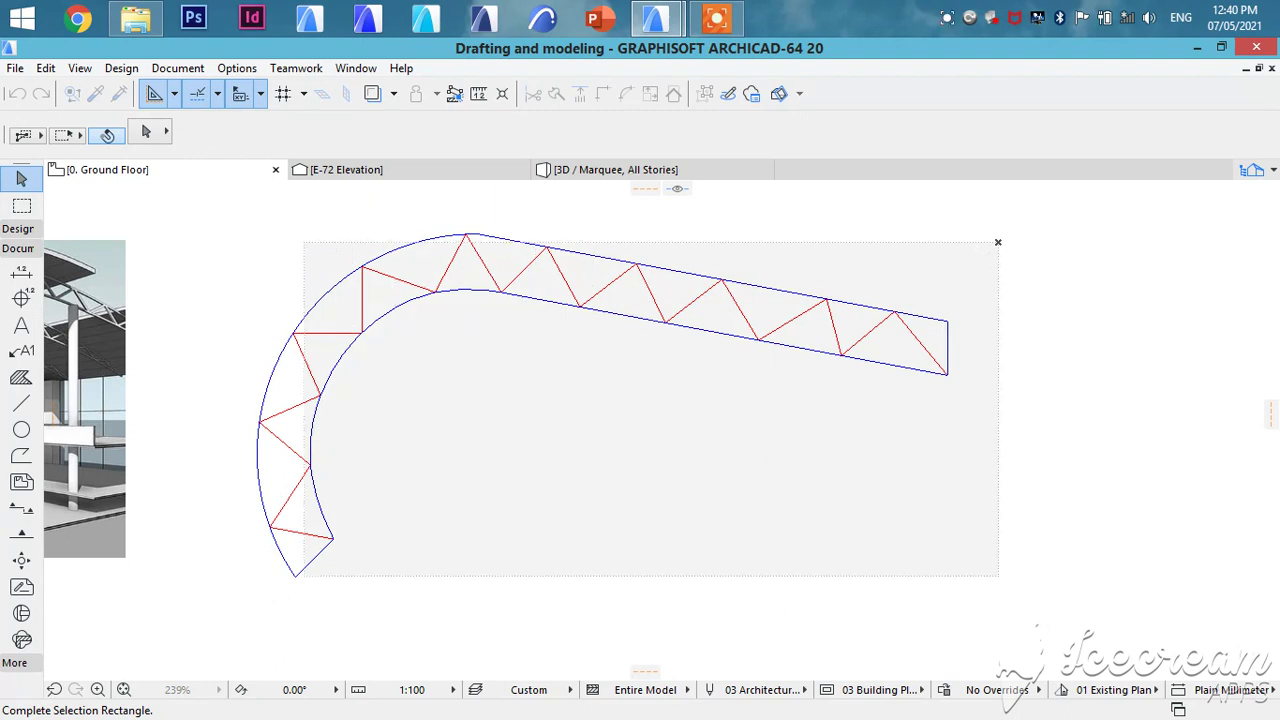
pyautogui.click(262, 586)
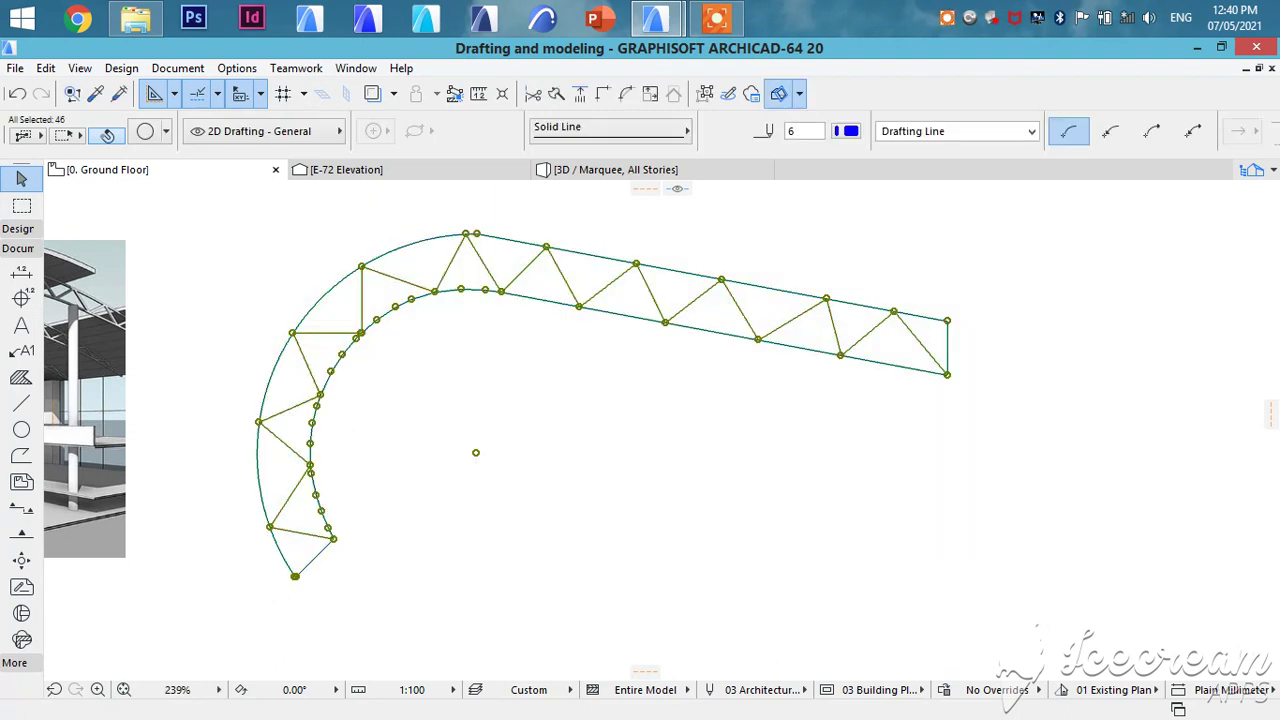
pyautogui.click(121, 68)
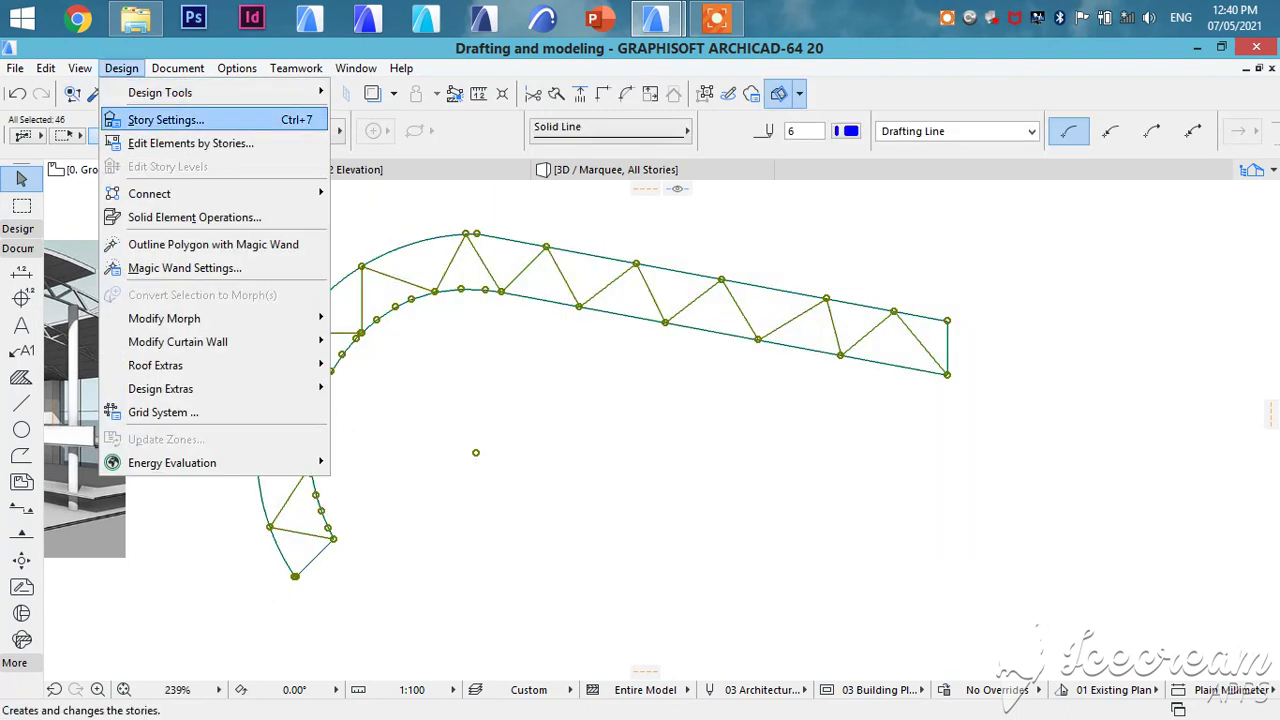
pyautogui.moveTo(250, 388)
pyautogui.moveTo(420, 388)
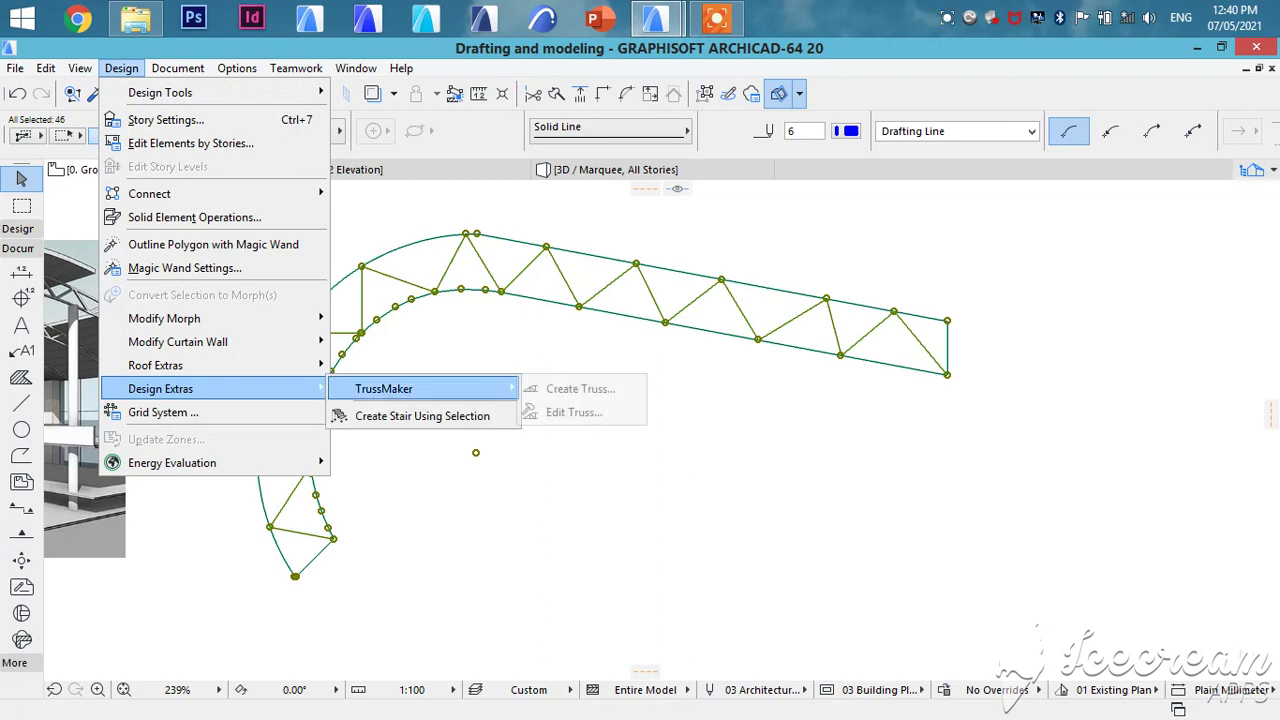
pyautogui.click(580, 388)
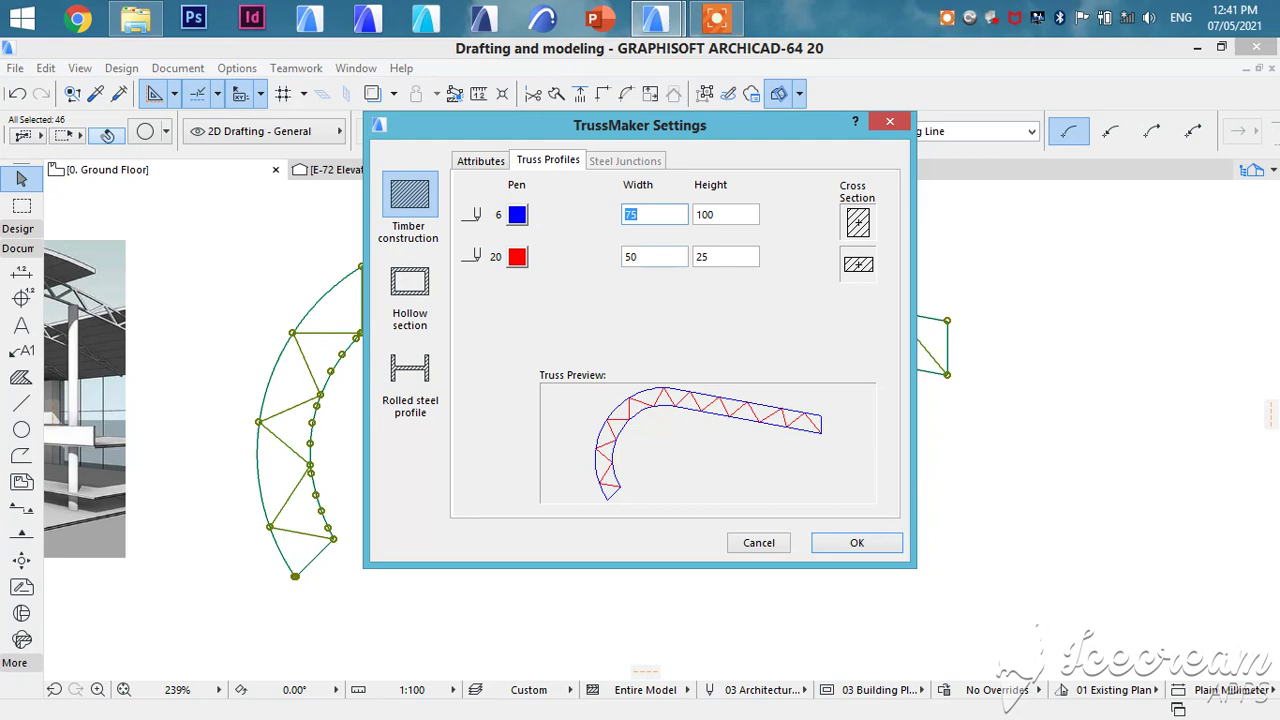
pyautogui.click(857, 542)
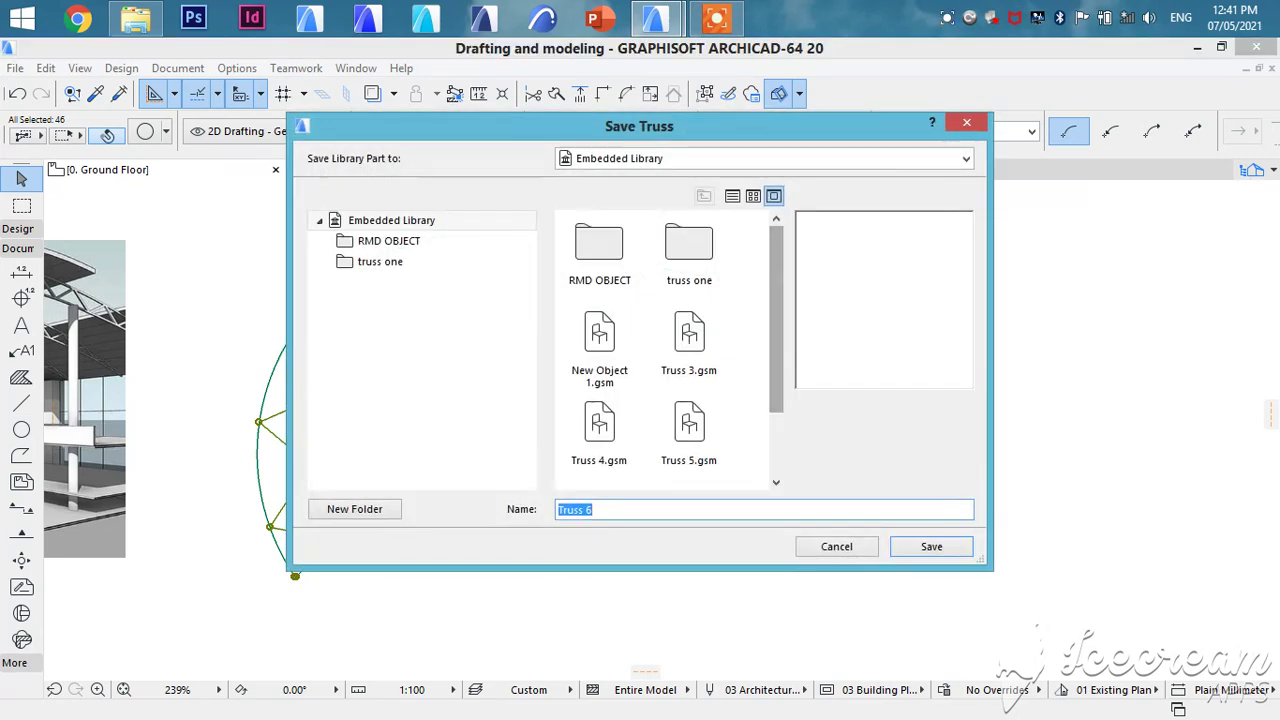
# Save the truss in the Embedded Library, overwriting Truss 5.gsm, and clear the selection
pyautogui.click(689, 428)
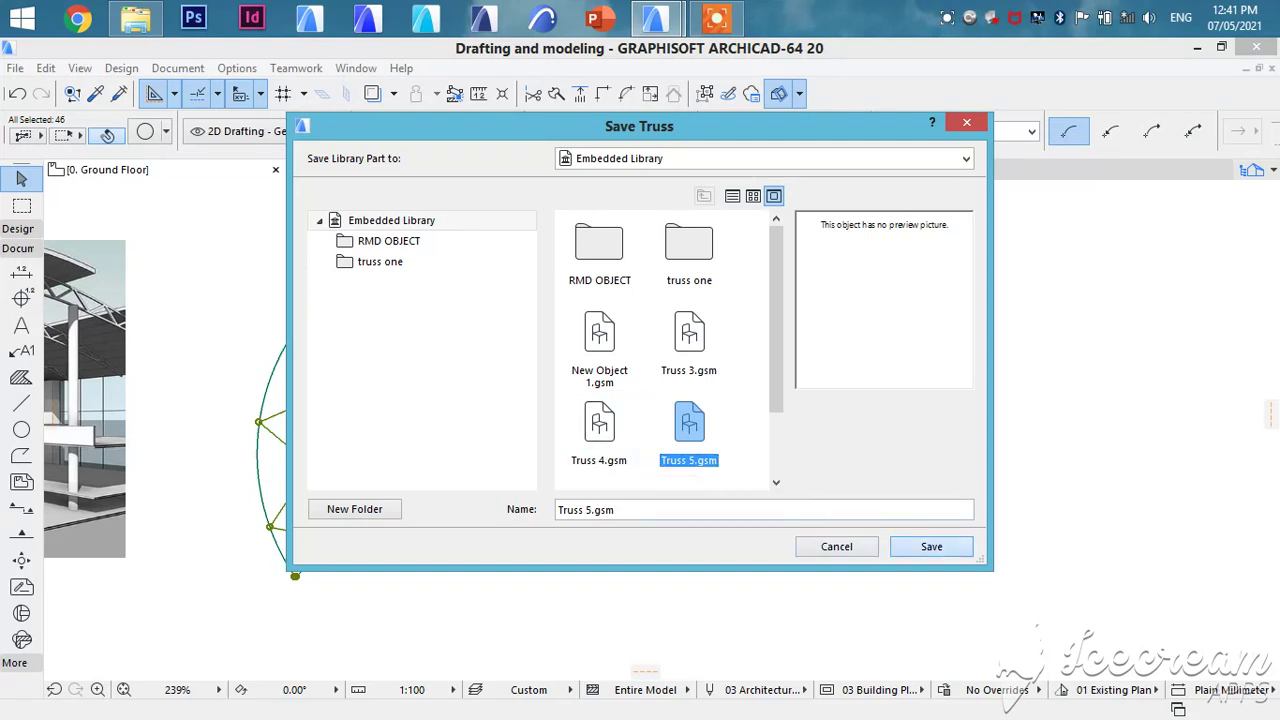
pyautogui.click(920, 546)
pyautogui.press('Return')
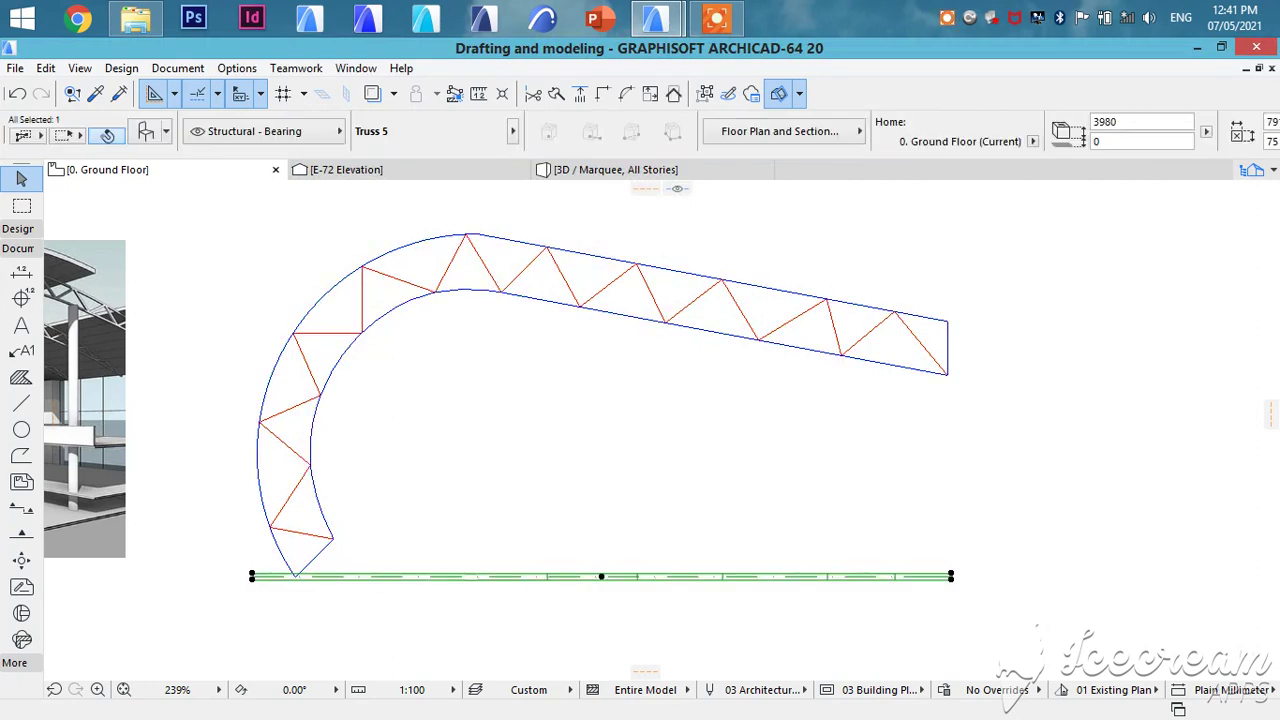
pyautogui.press('Escape')
# Enclose the truss's plan symbol in a marquee and view only that area in 3D
pyautogui.moveTo(685, 607)
pyautogui.mouseDown(button='middle')
pyautogui.moveTo(607, 462)
pyautogui.moveTo(599, 491)
pyautogui.mouseUp(button='middle')
pyautogui.scroll(-3, 607, 462)
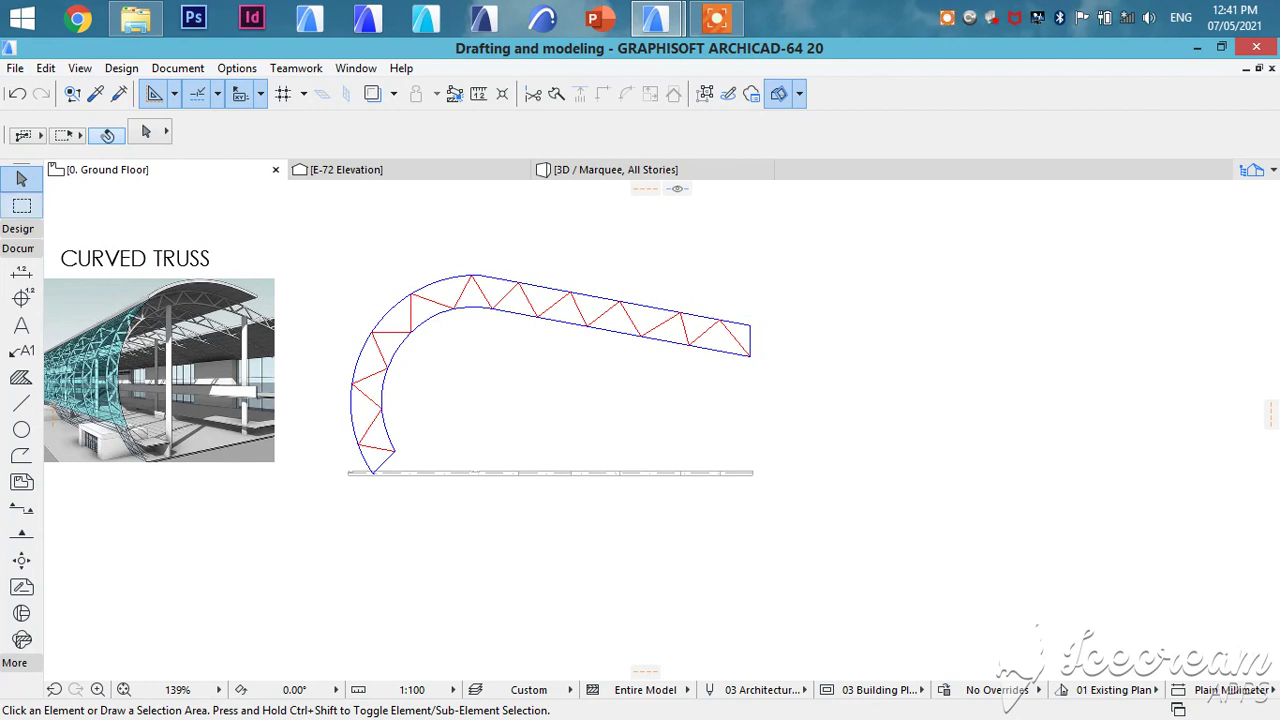
pyautogui.click(21, 205)
pyautogui.click(340, 512)
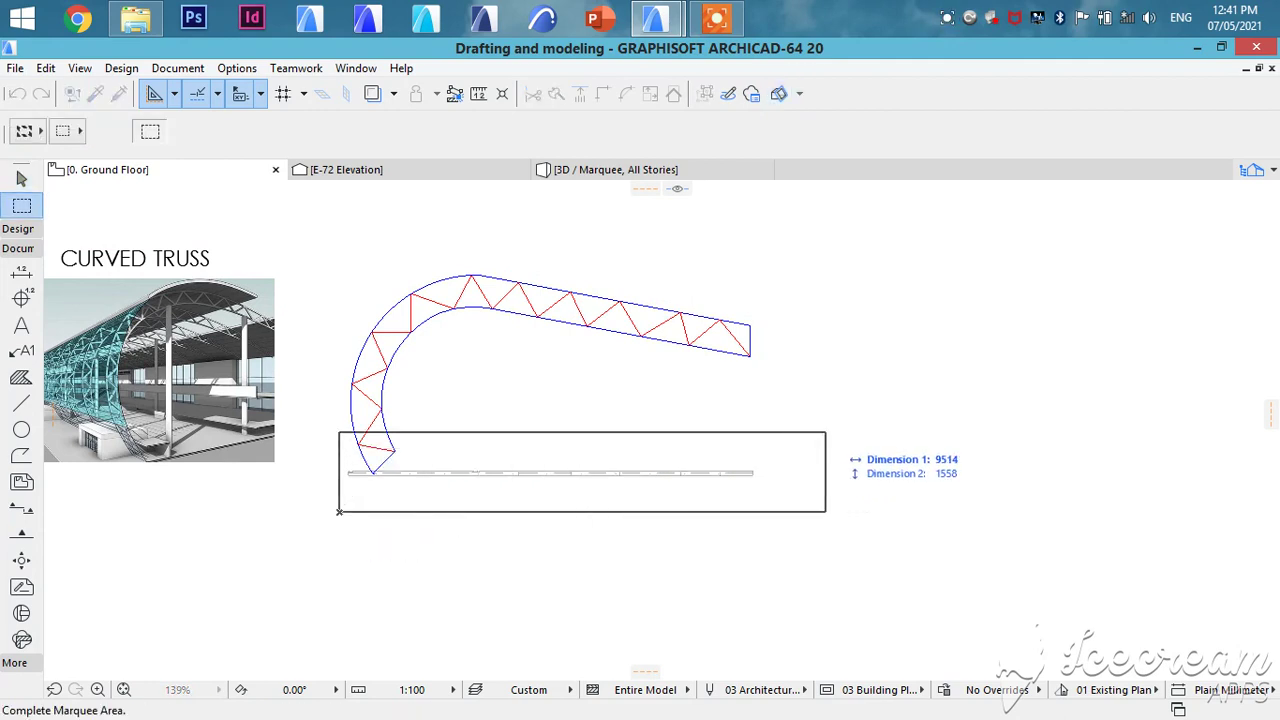
pyautogui.click(782, 443)
pyautogui.rightClick(806, 446)
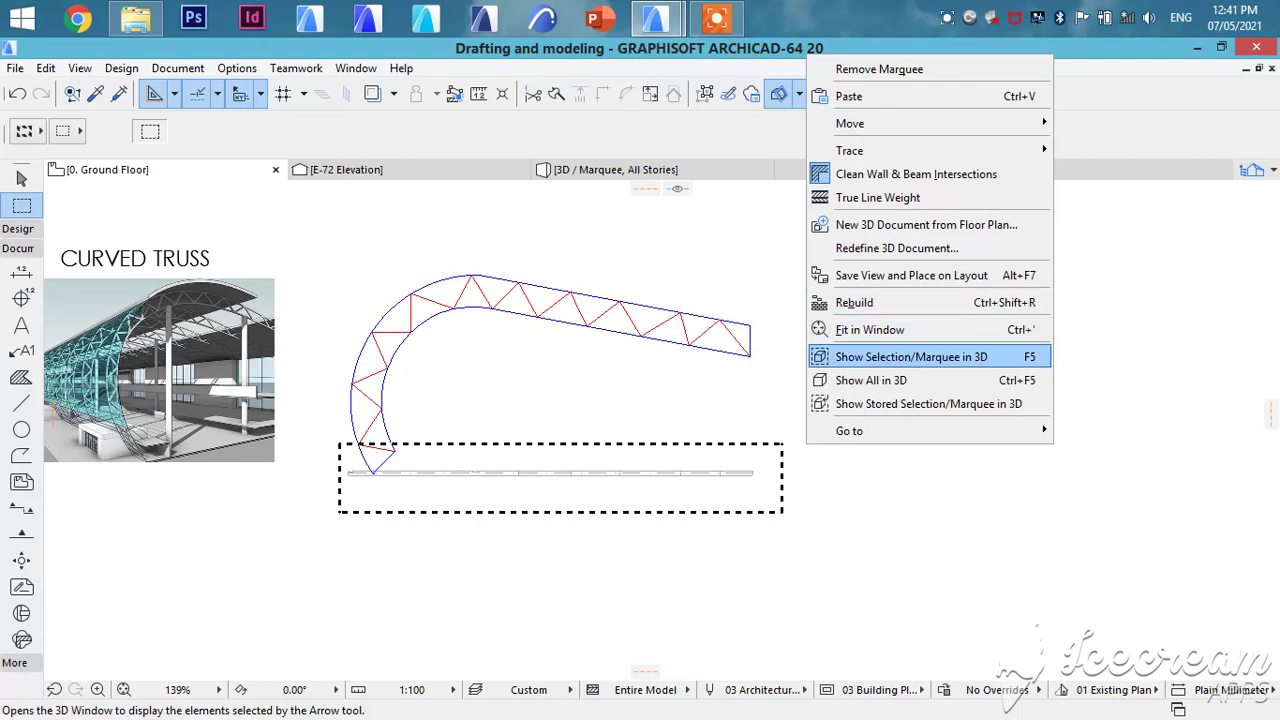
pyautogui.press('Return')
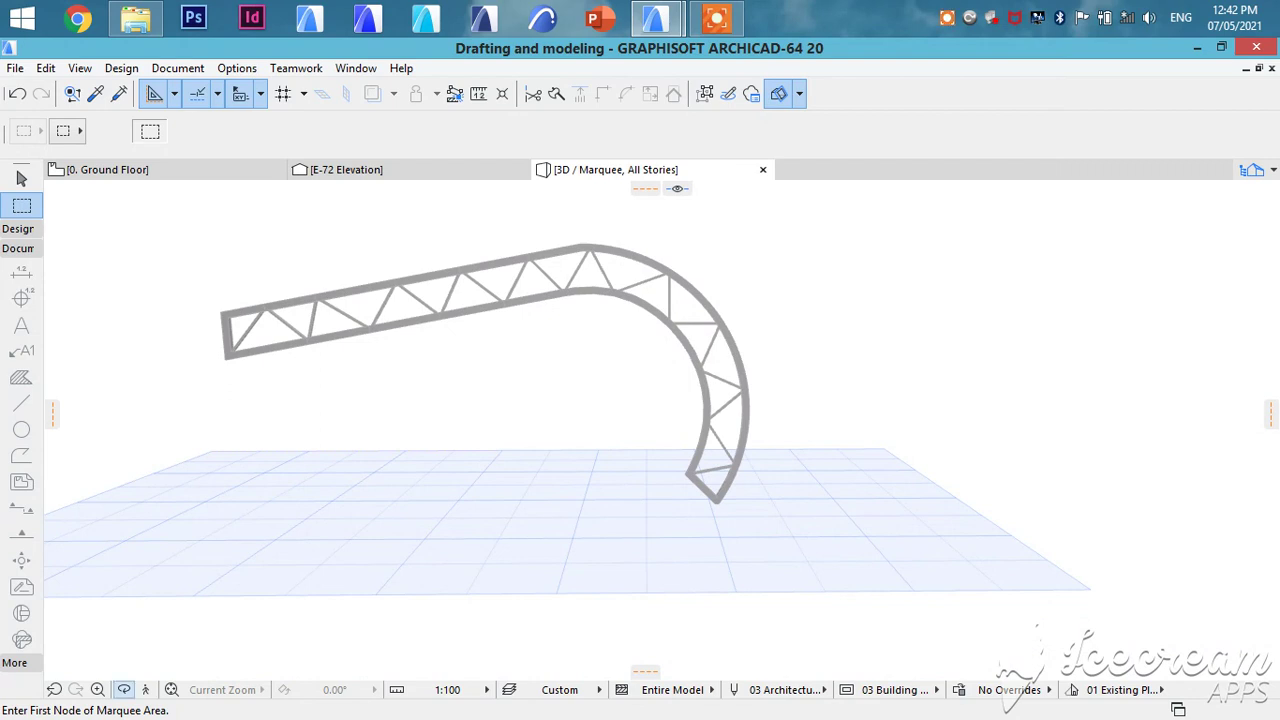
pyautogui.click(124, 690)
pyautogui.moveTo(662, 431); pyautogui.dragTo(240, 448)
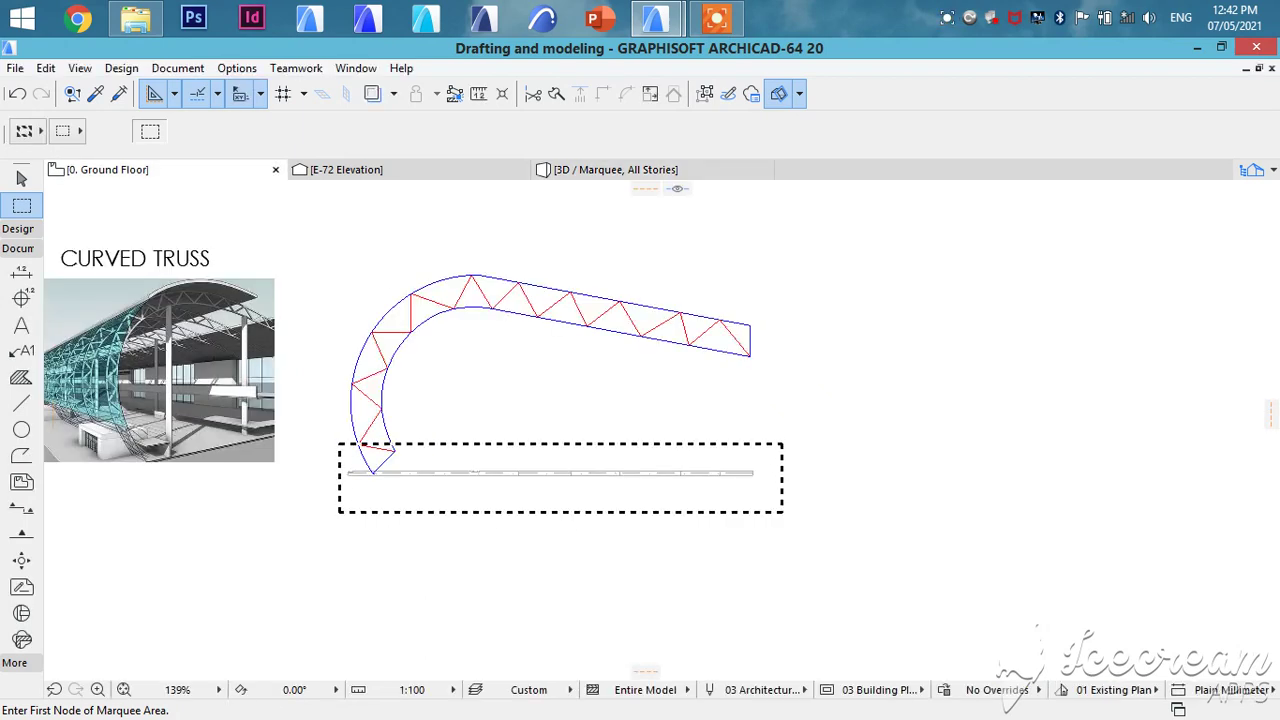
# Remove the marquee and move the truss's plan symbol a short distance straight down, clear of the line drawing
pyautogui.press('Escape')
pyautogui.keyDown('shift'); pyautogui.click(549, 473); pyautogui.keyUp('shift')
pyautogui.hotkey('ctrl', 'd')
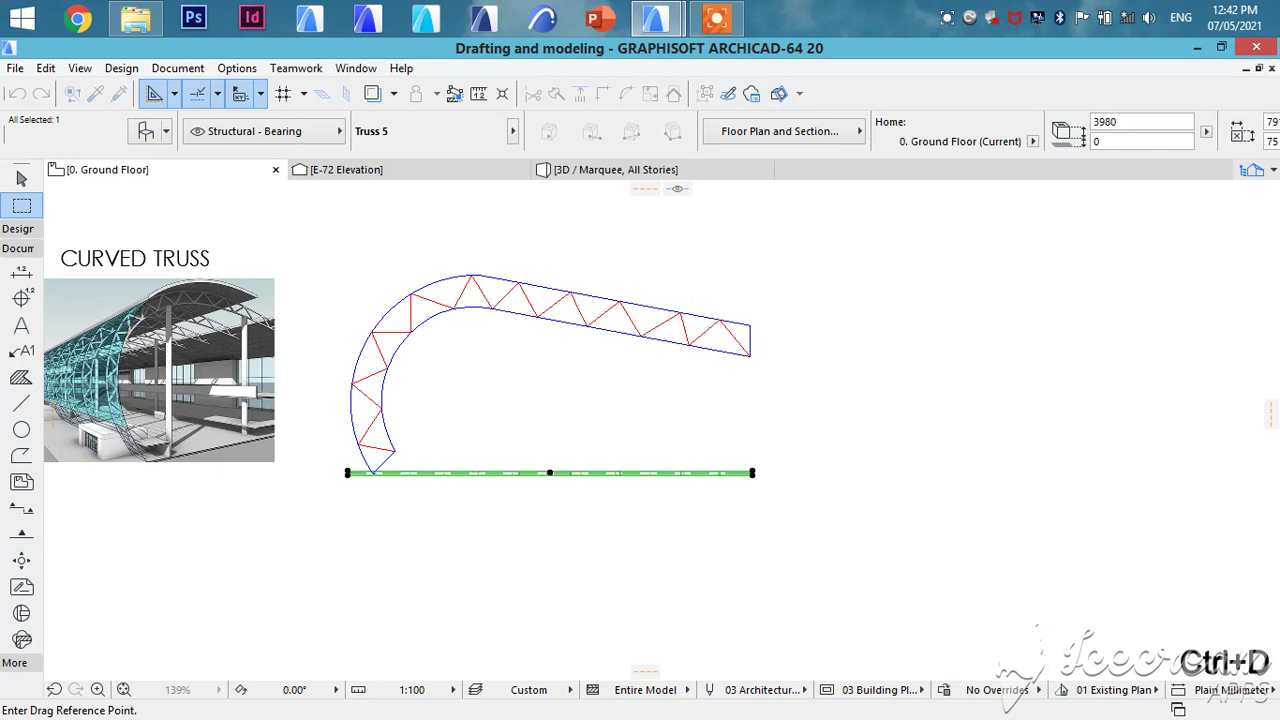
pyautogui.click(549, 473)
pyautogui.click(549, 490)
pyautogui.press('Escape')
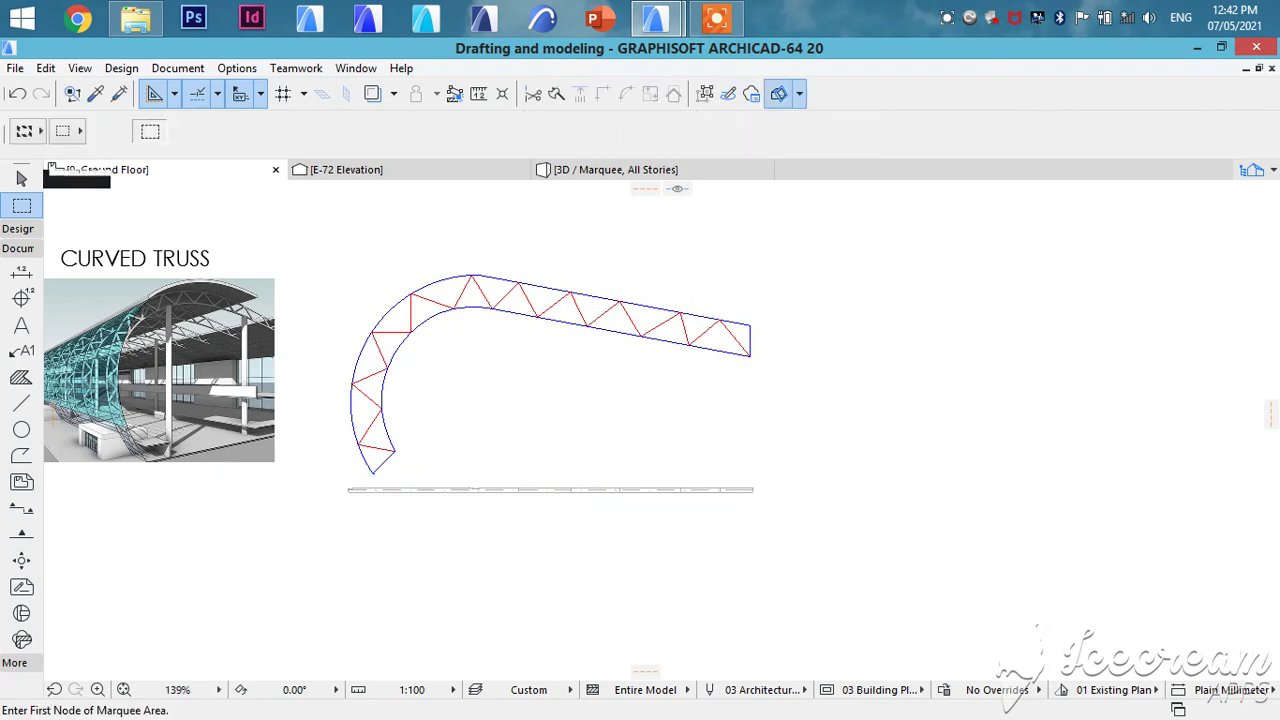
# Create a second truss from the same lines with TrussMaker using the Rolled steel profile, saved as Truss 6 in the Embedded Library
pyautogui.click(21, 179)
pyautogui.moveTo(852, 242); pyautogui.dragTo(342, 478)
pyautogui.click(121, 68)
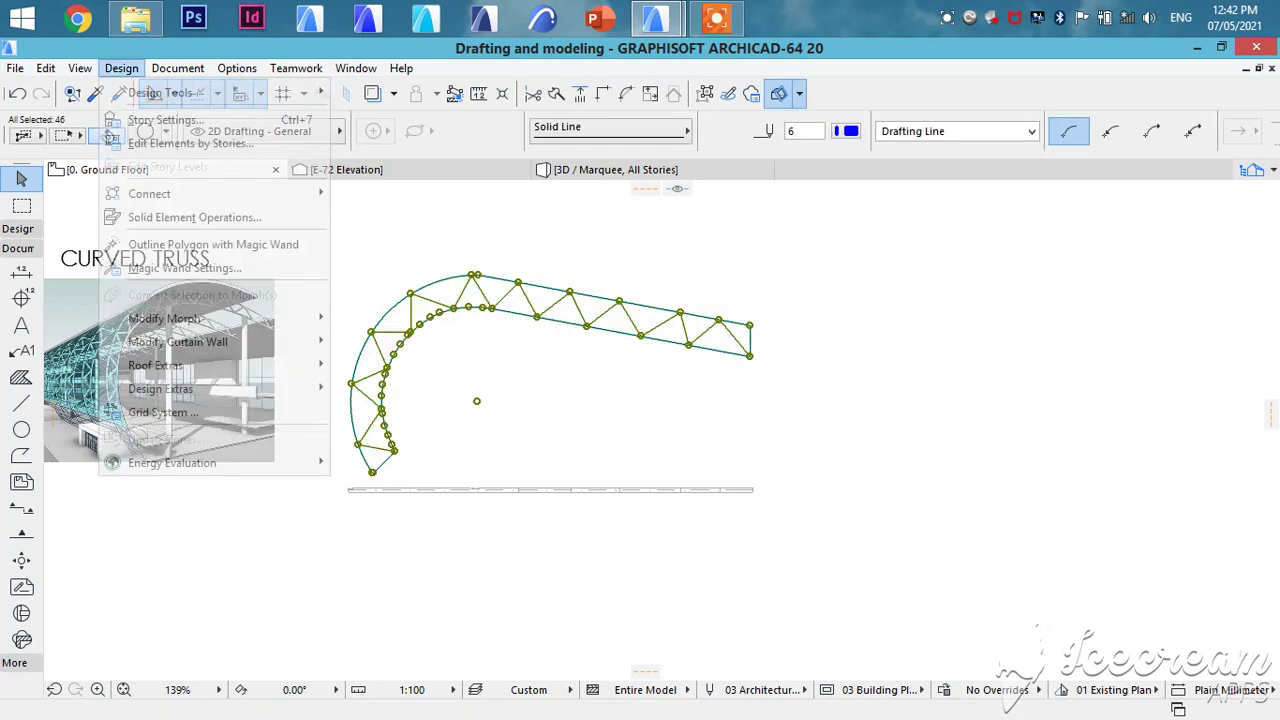
pyautogui.moveTo(160, 388)
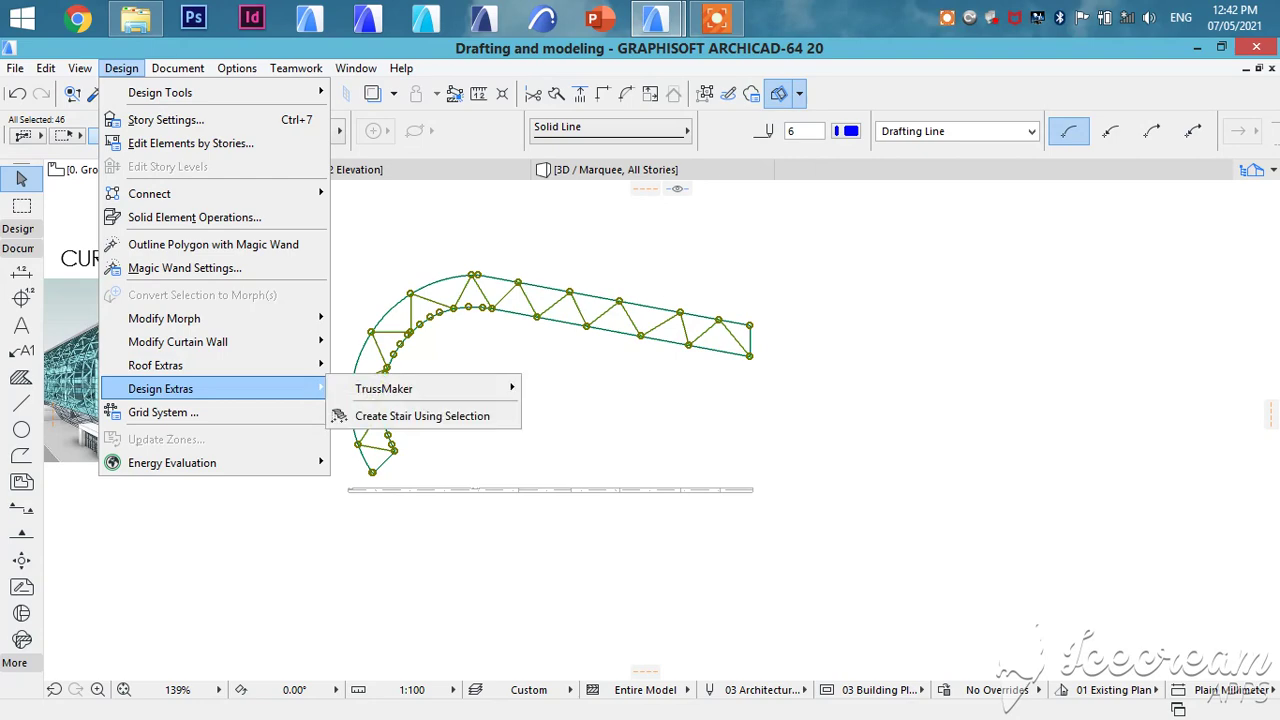
pyautogui.moveTo(420, 388)
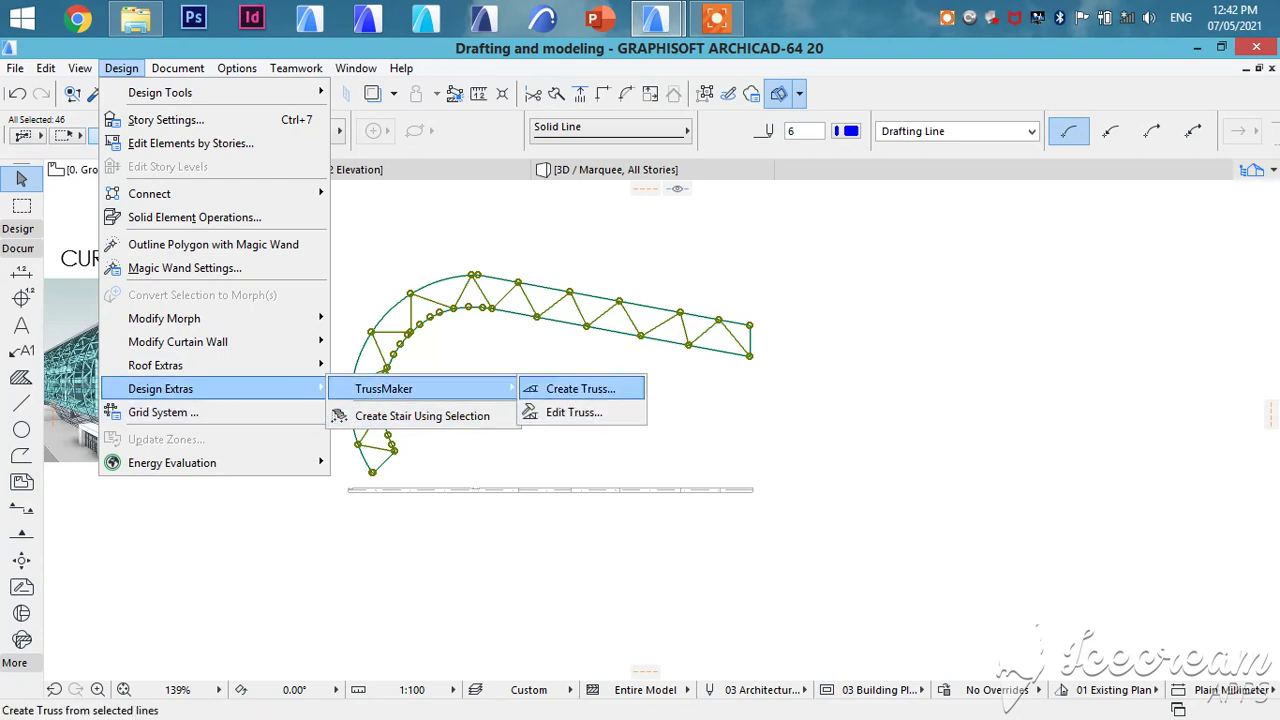
pyautogui.click(575, 388)
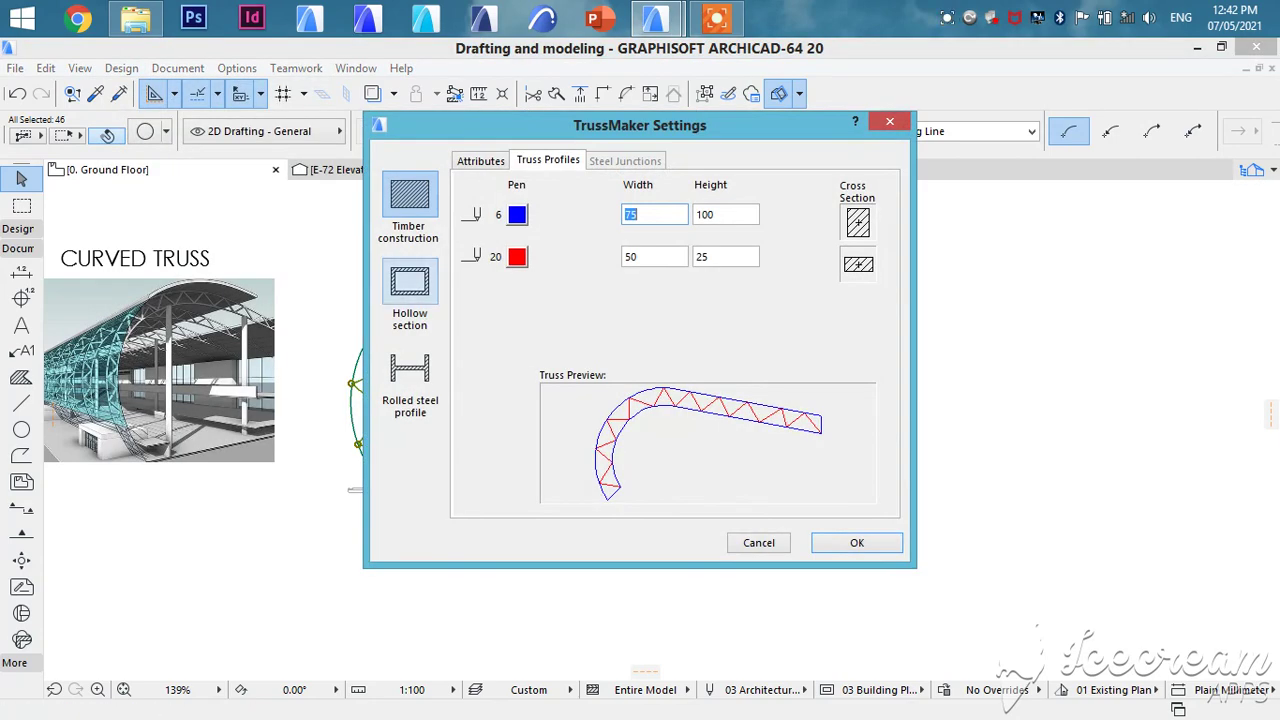
pyautogui.click(410, 375)
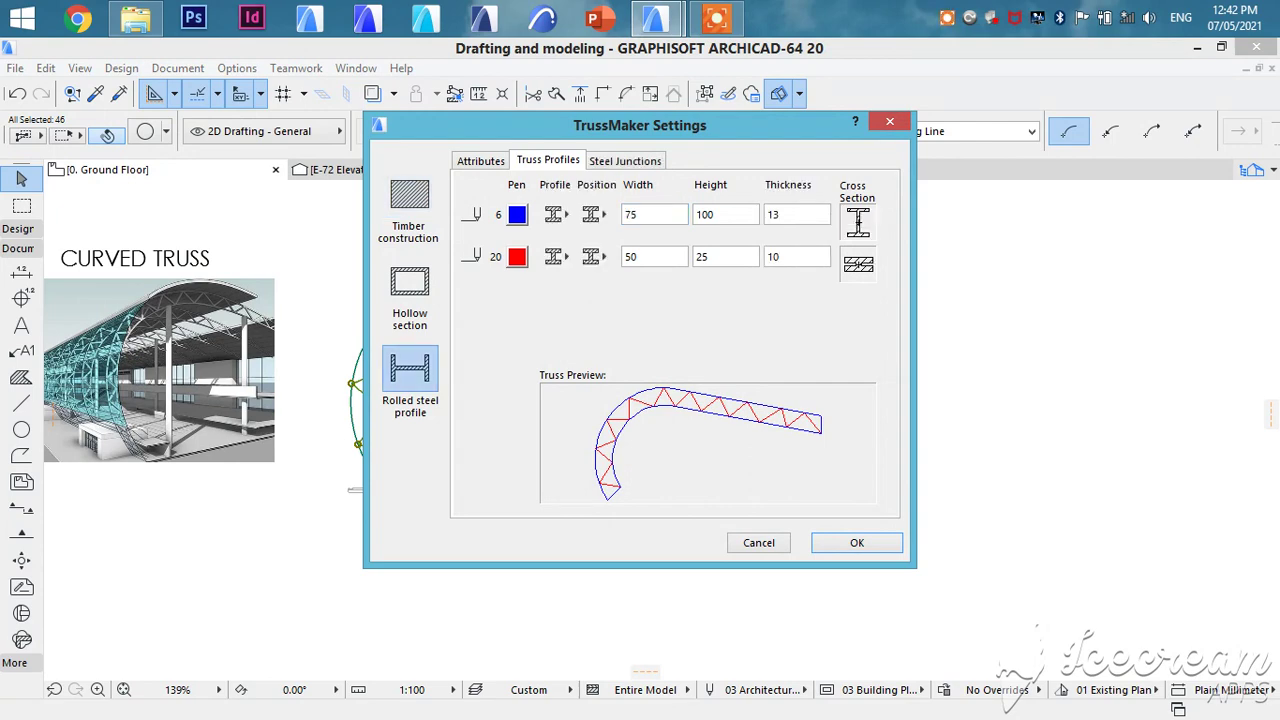
pyautogui.click(857, 543)
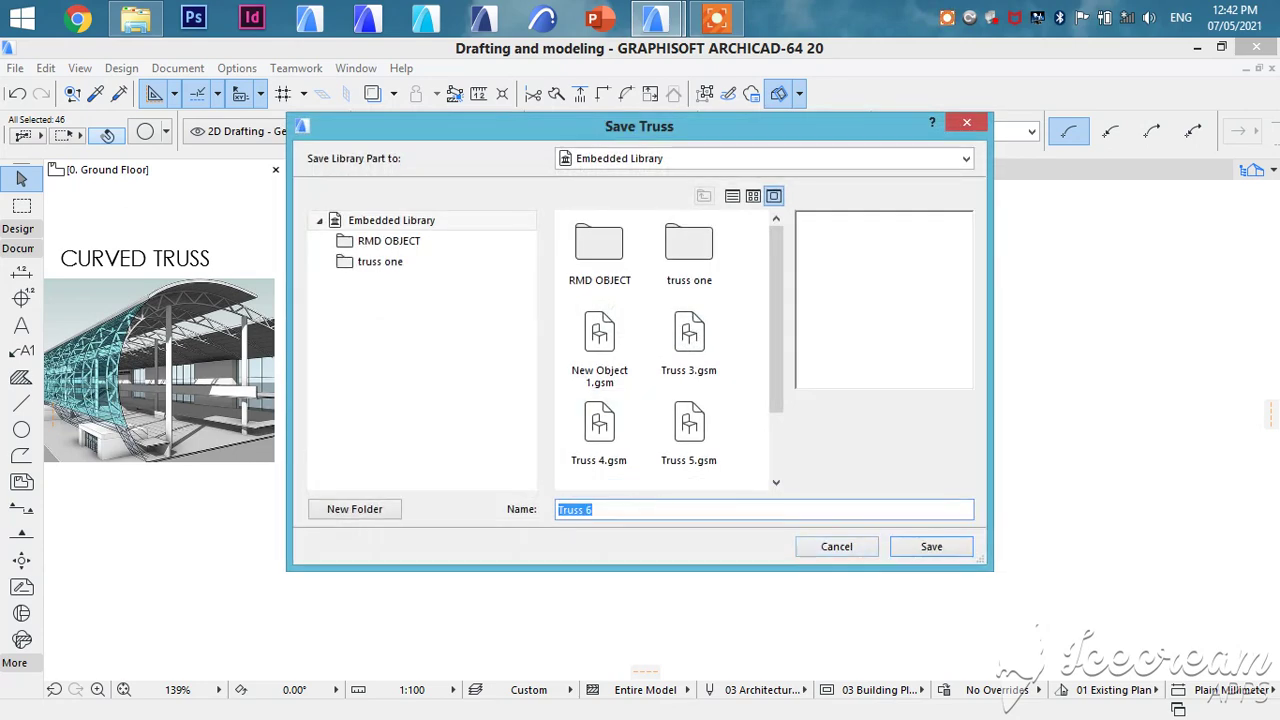
pyautogui.press('Return')
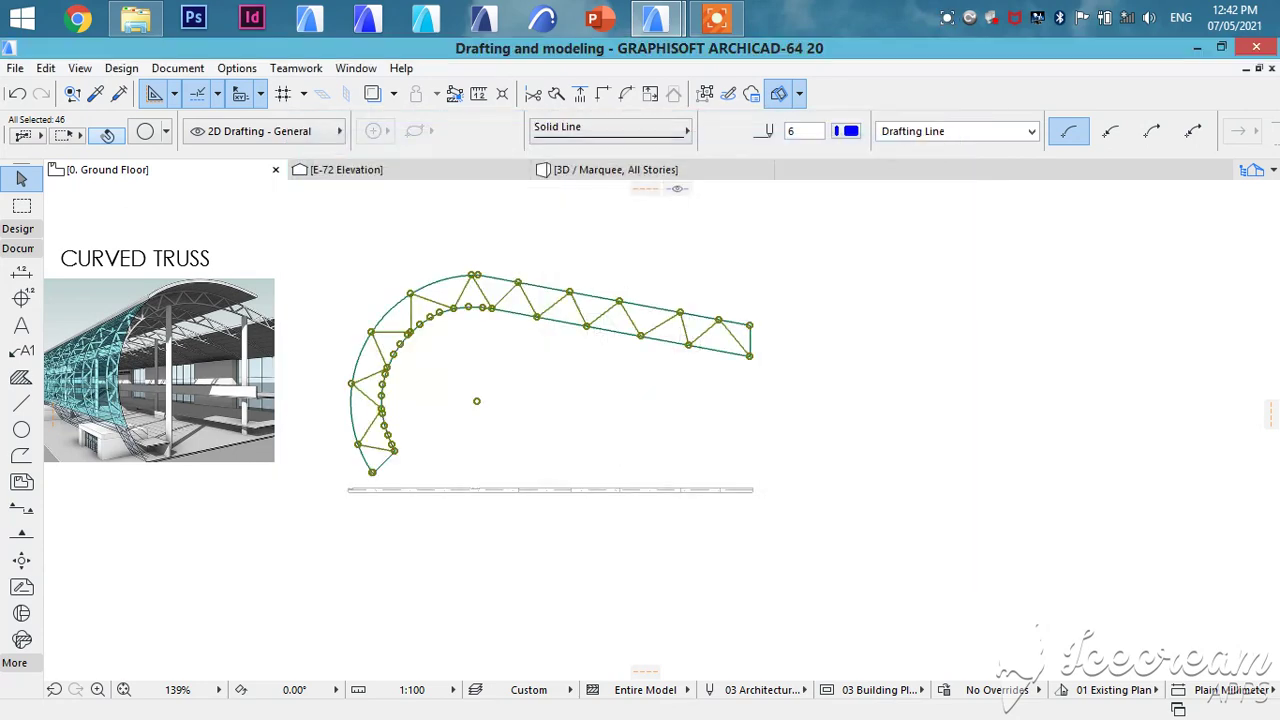
pyautogui.press('Escape')
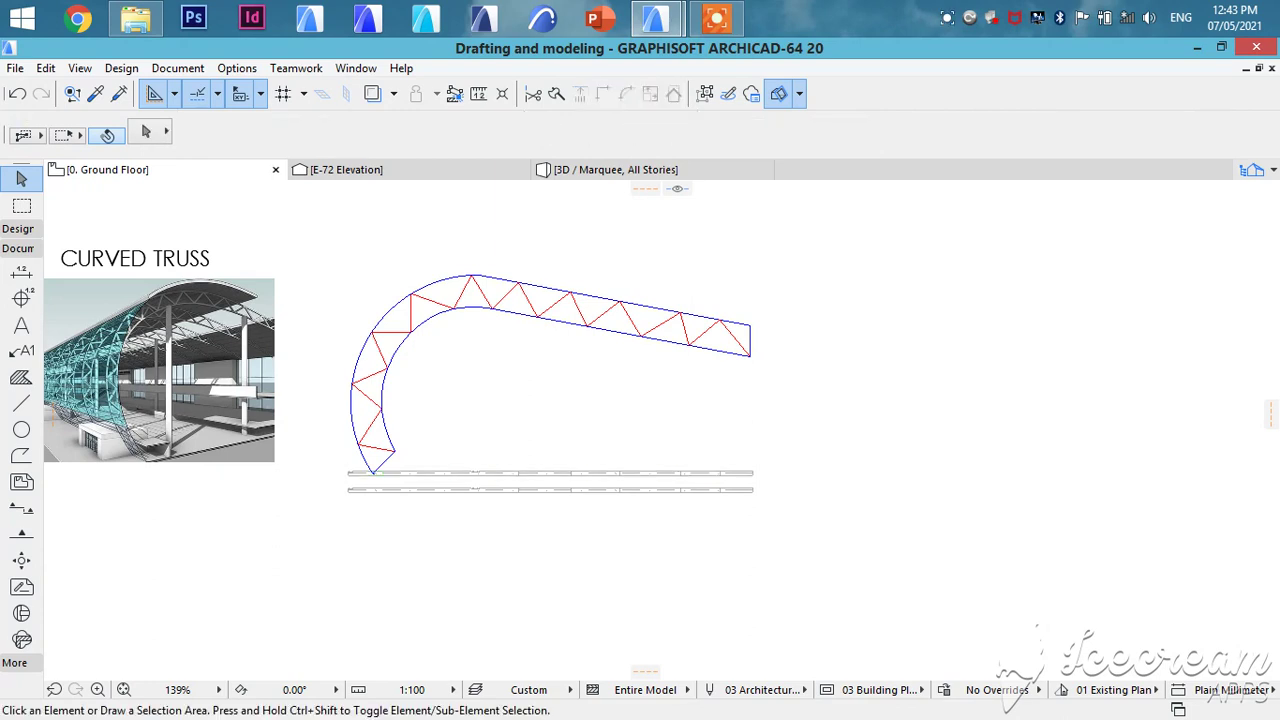
# Enclose both trusses' plan symbols in a marquee and show that area in 3D
pyautogui.click(22, 205)
pyautogui.click(835, 444)
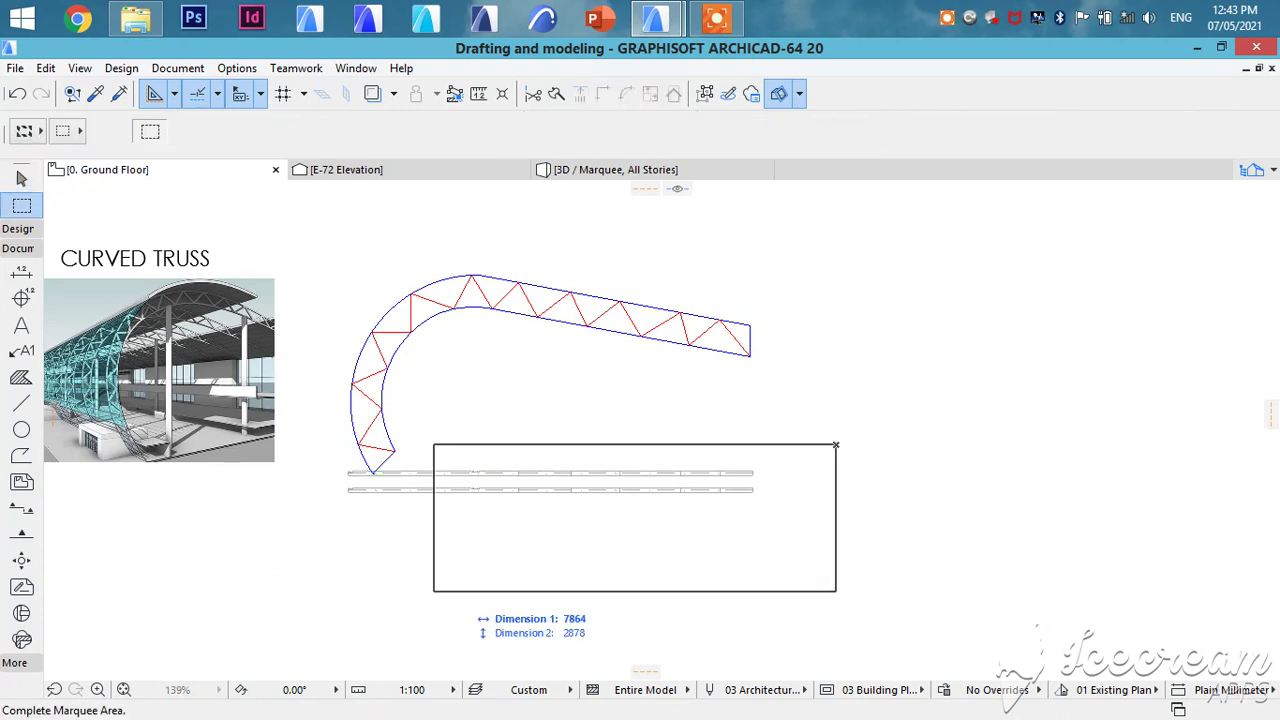
pyautogui.click(330, 545)
pyautogui.rightClick(692, 331)
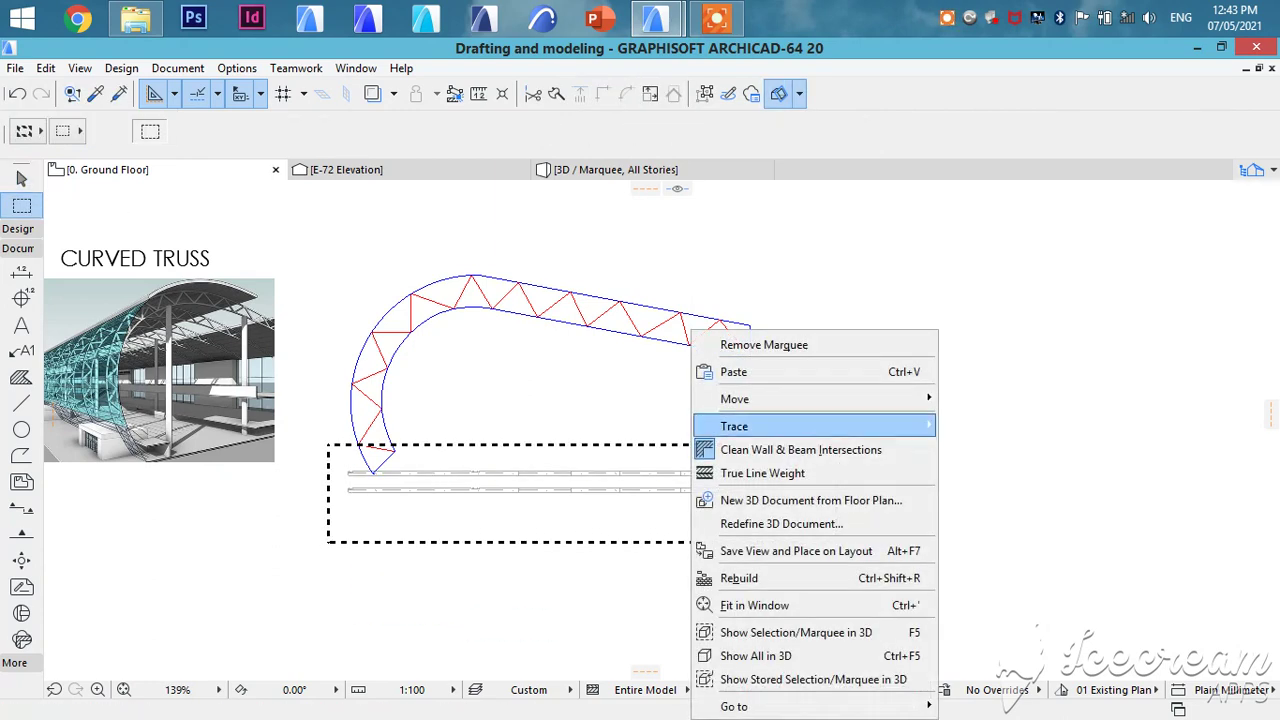
pyautogui.click(796, 632)
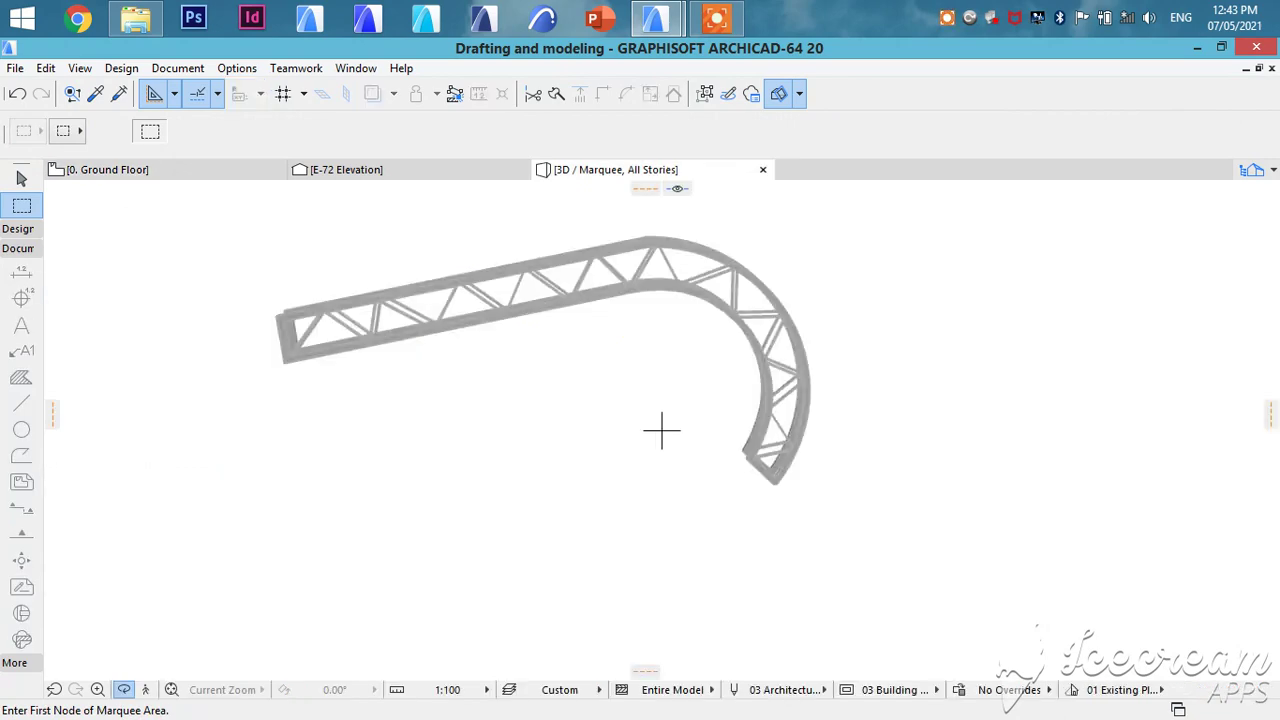
# Compare the timber and rolled steel member profiles at the ends of the two trusses in 3D
pyautogui.scroll(3, 661, 431)
pyautogui.keyDown('shift'); pyautogui.moveTo(661, 431); pyautogui.dragTo(717, 274, button='middle'); pyautogui.keyUp('shift')
pyautogui.scroll(5, 417, 331)
pyautogui.scroll(-6, 417, 331)
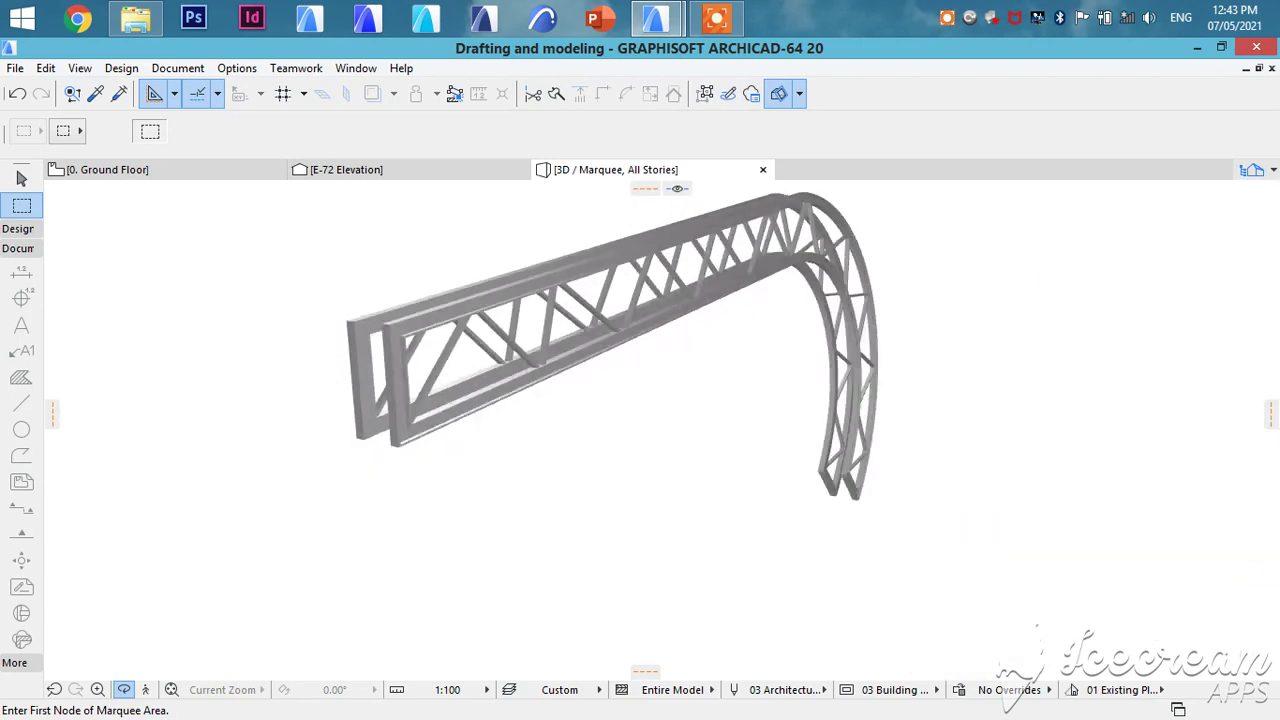
pyautogui.scroll(2, 417, 331)
pyautogui.scroll(3, 660, 430)
pyautogui.scroll(1, 660, 430)
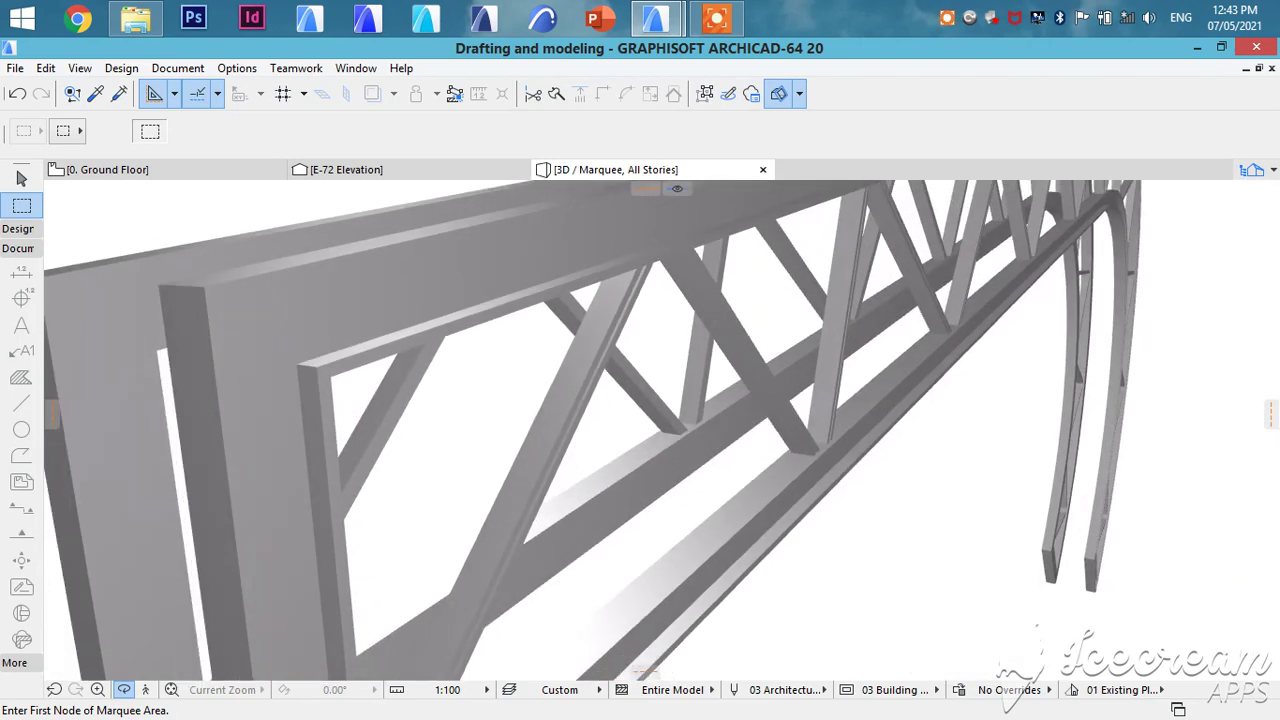
pyautogui.scroll(-6, 660, 430)
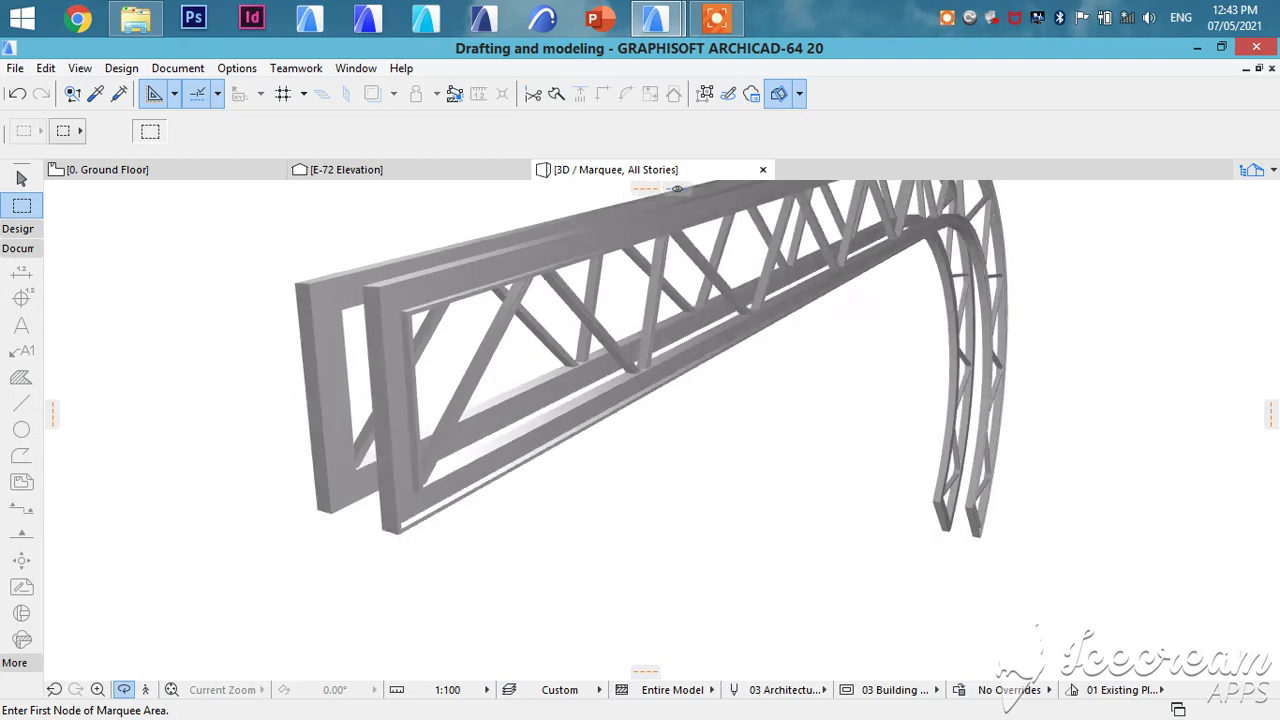
pyautogui.click(21, 179)
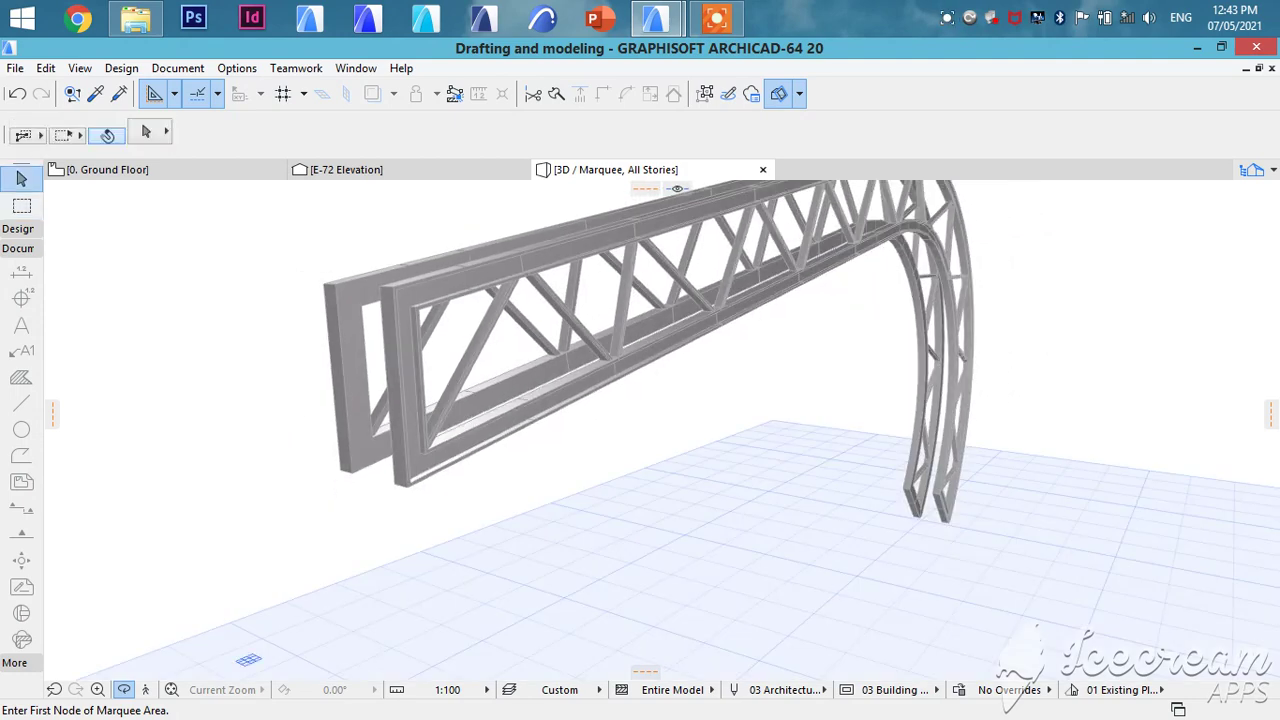
# Override the rolled steel truss's surface (Truss 6) with Paint - Vermilion in its object settings and clear the selection
pyautogui.click(406, 289)
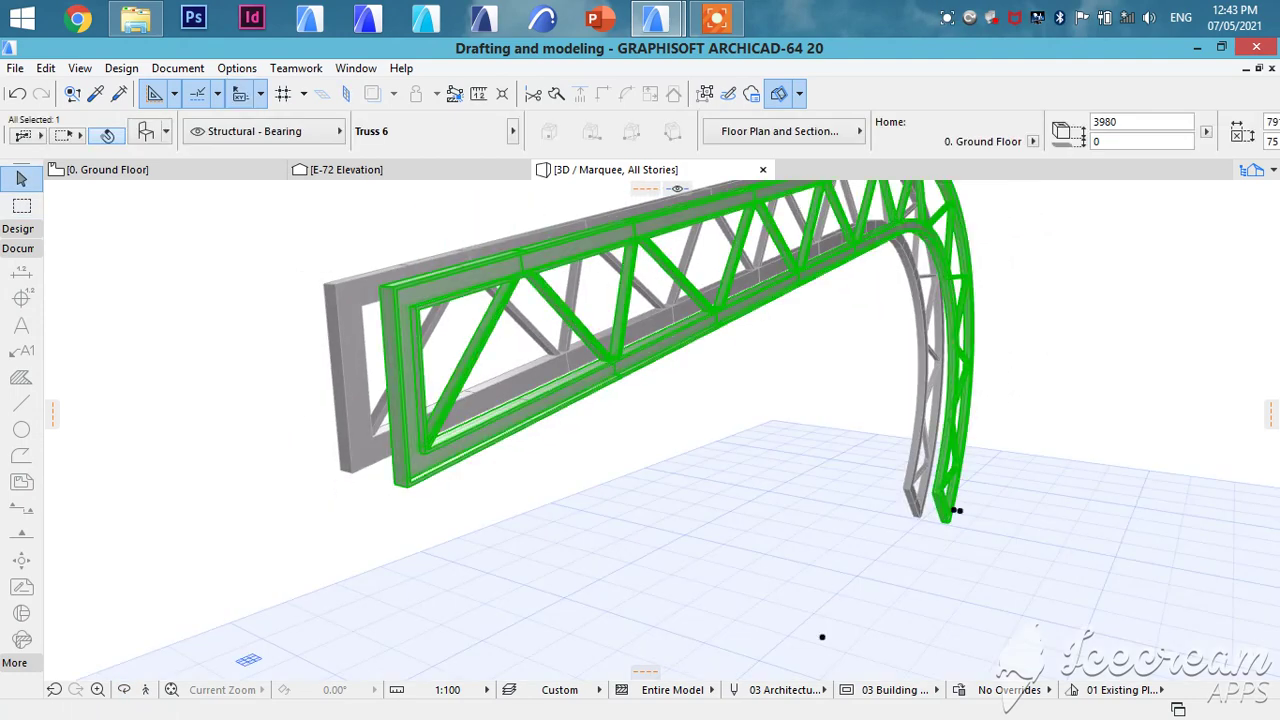
pyautogui.hotkey('ctrl', 't')
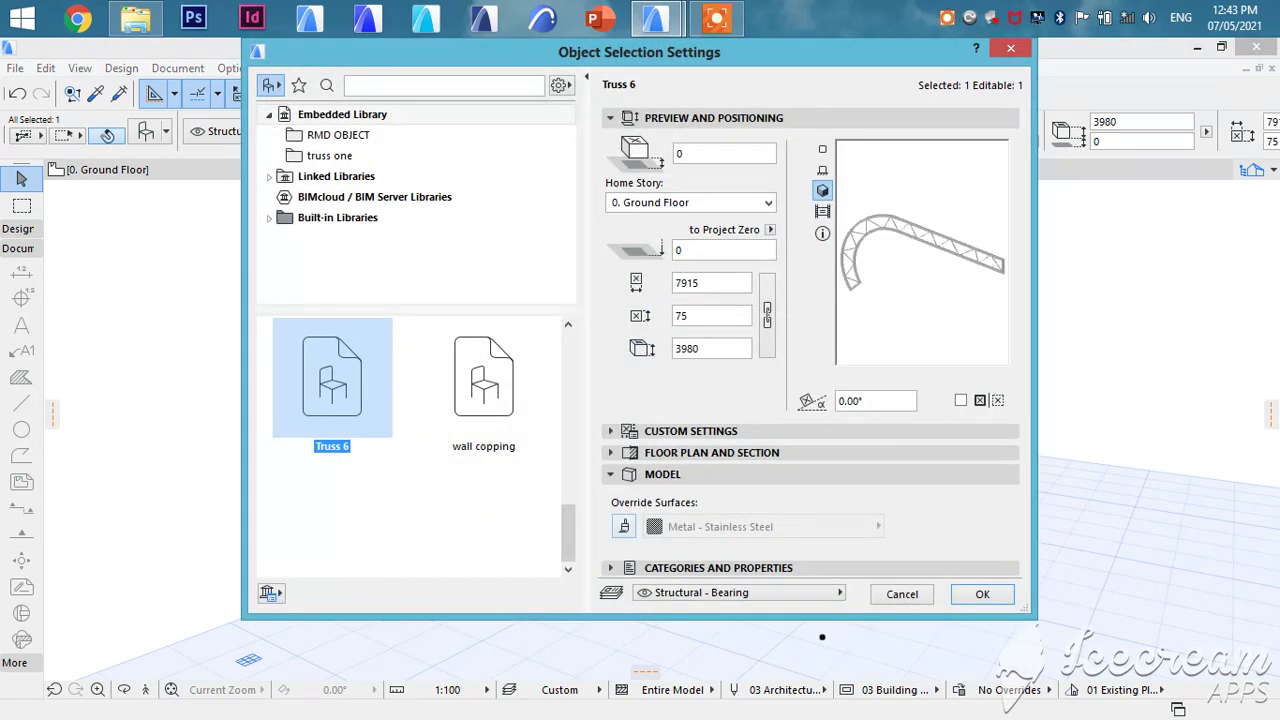
pyautogui.click(624, 526)
pyautogui.click(760, 526)
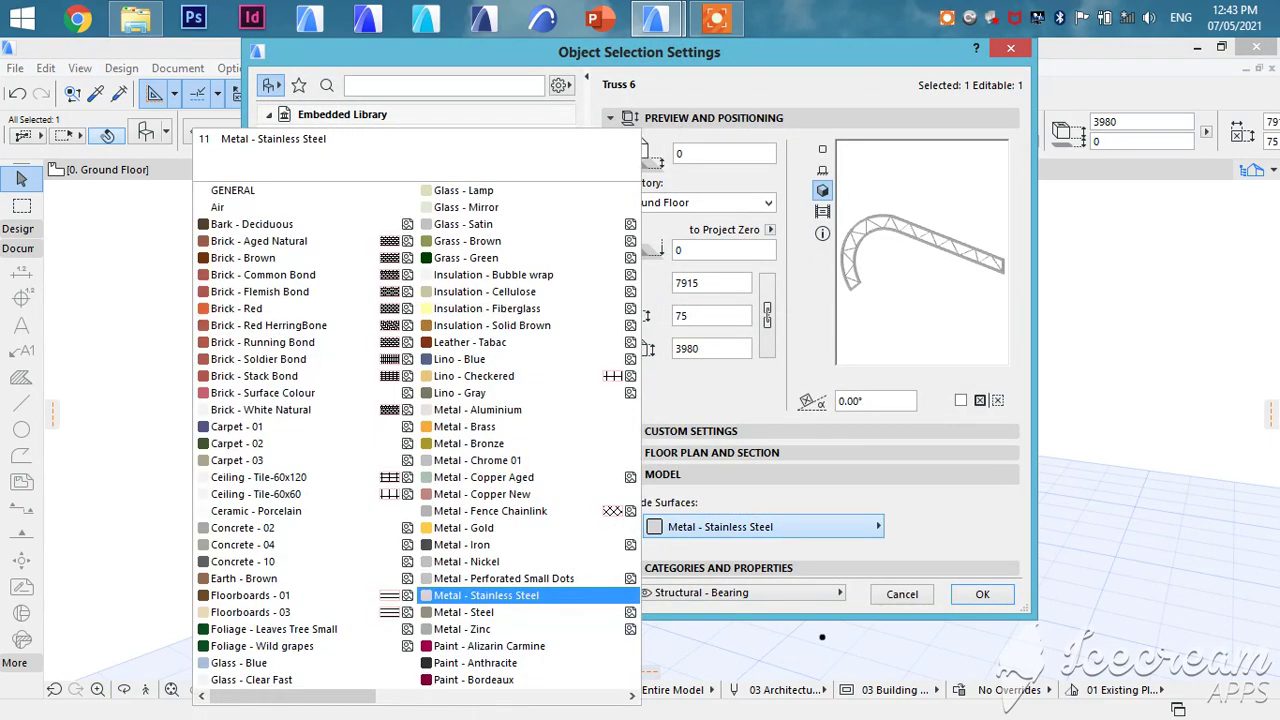
pyautogui.scroll(-2, 305, 528)
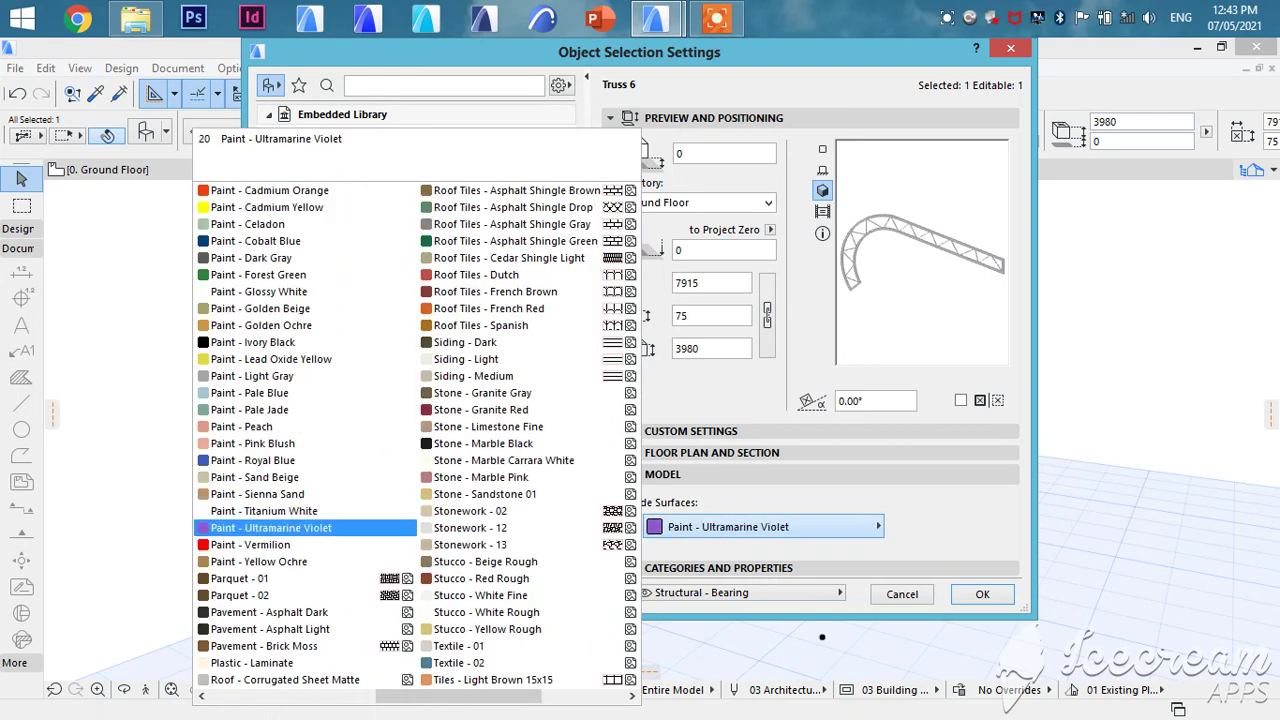
pyautogui.click(263, 545)
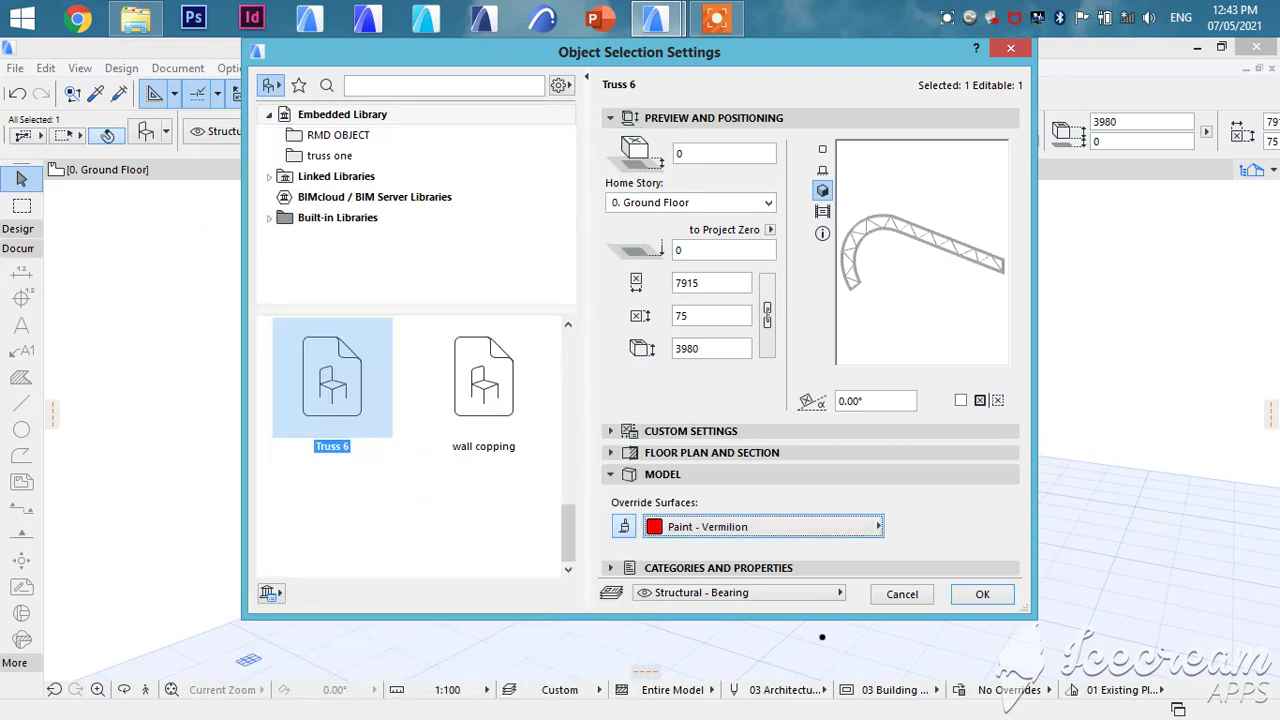
pyautogui.press('Return')
pyautogui.press('Escape')
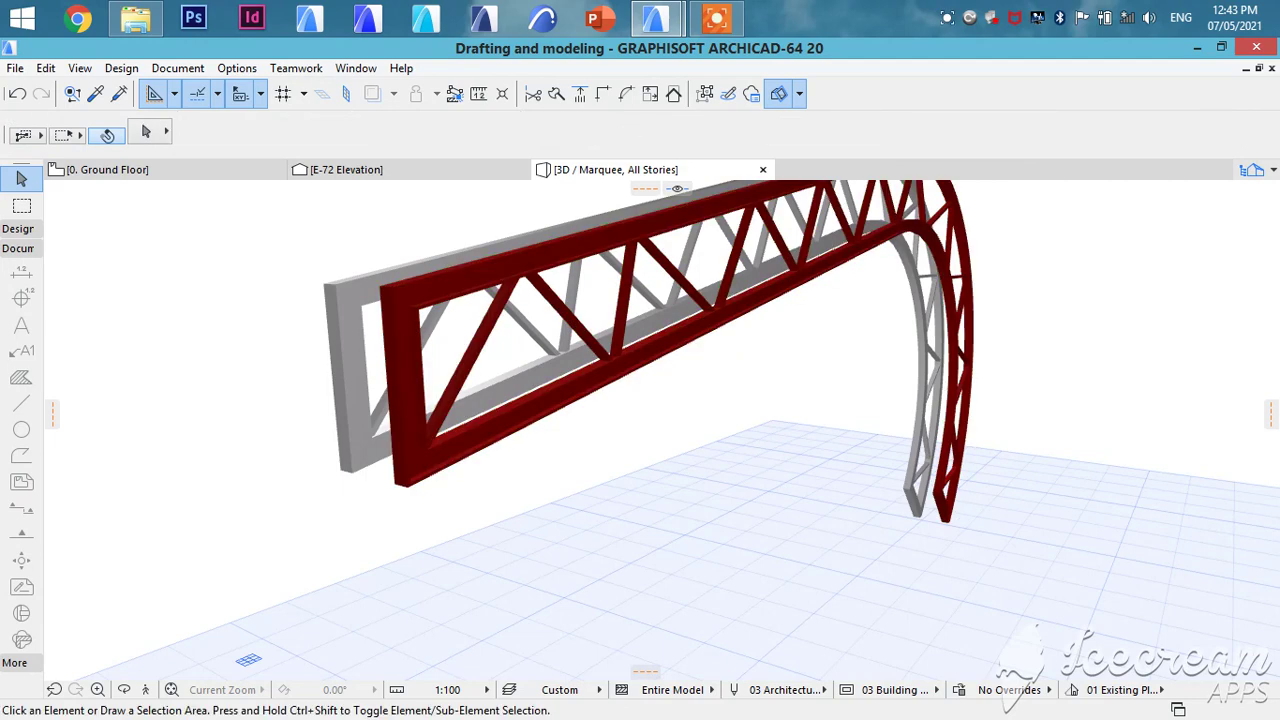
pyautogui.scroll(-2, 910, 600)
pyautogui.moveTo(910, 600); pyautogui.dragTo(980, 638, button='middle')
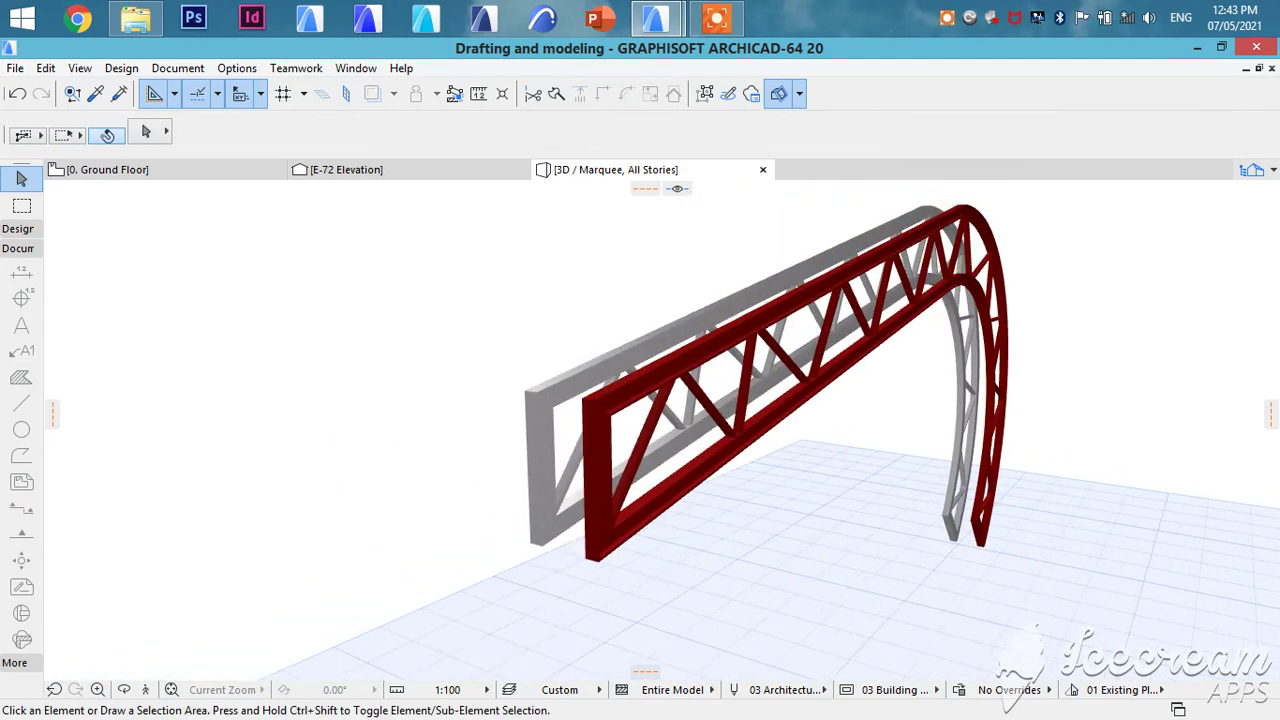
pyautogui.scroll(2, 595, 405)
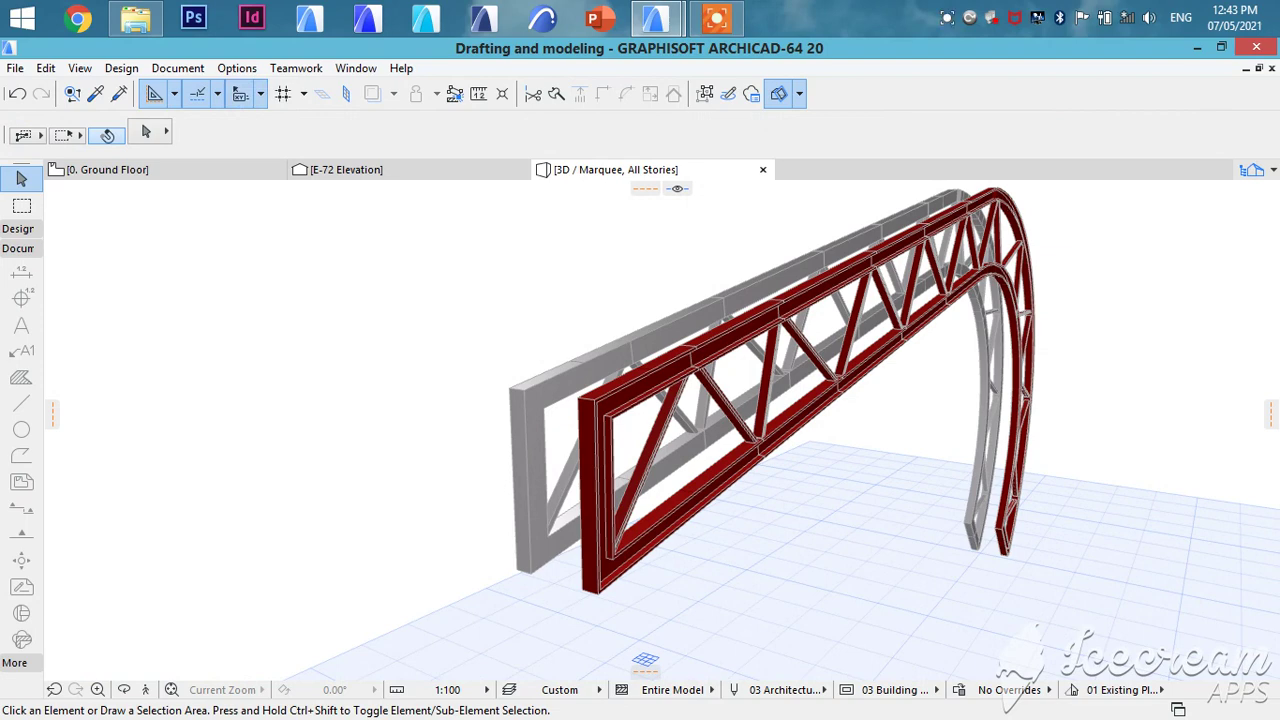
pyautogui.scroll(-1, 735, 306)
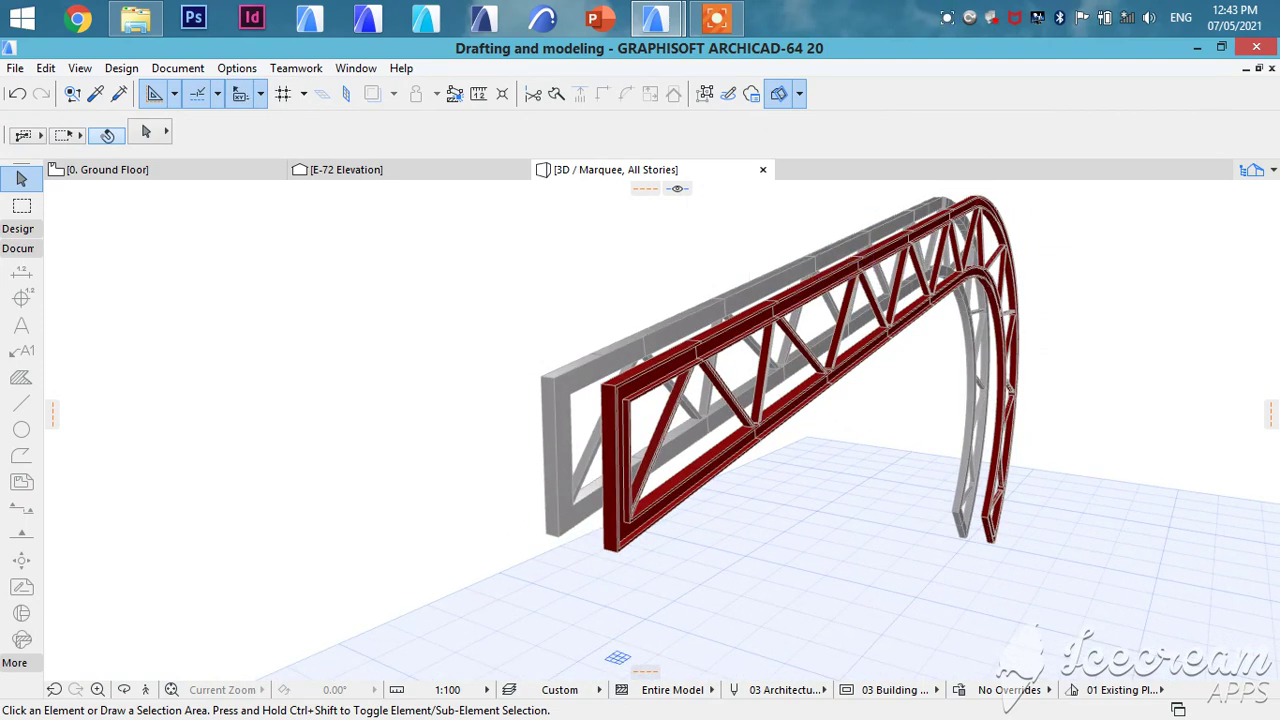